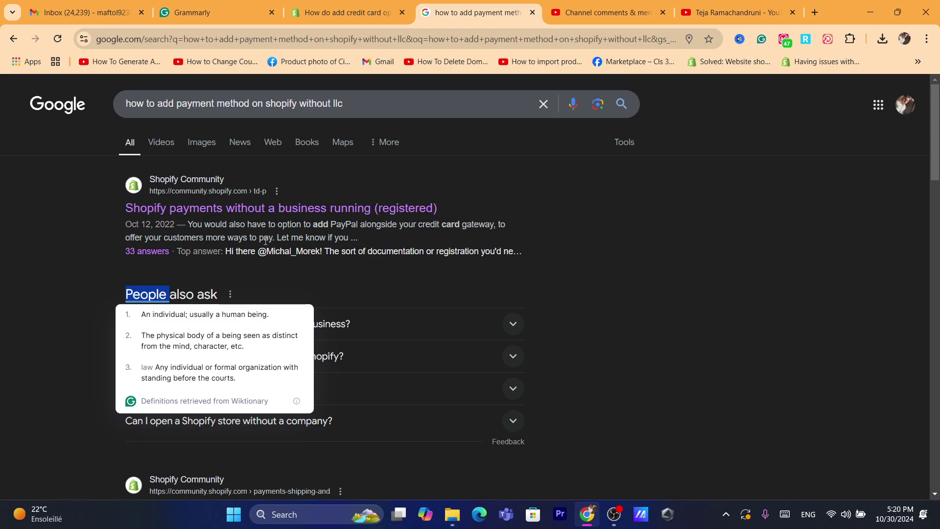
# Step: Highlight the search result snippet about adding PayPal, then clear the highlight
pyautogui.tripleClick(427, 239)
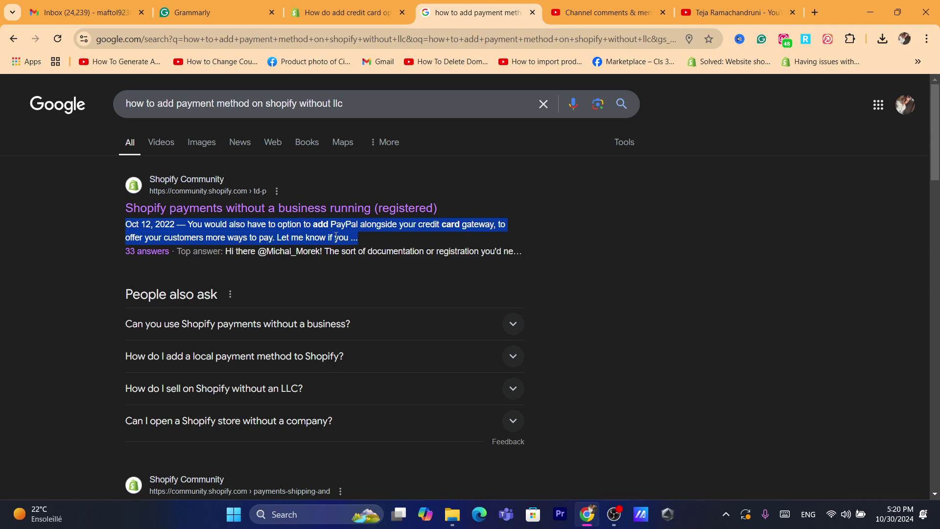
pyautogui.tripleClick(374, 245)
pyautogui.moveTo(341, 232); pyautogui.dragTo(96, 238)
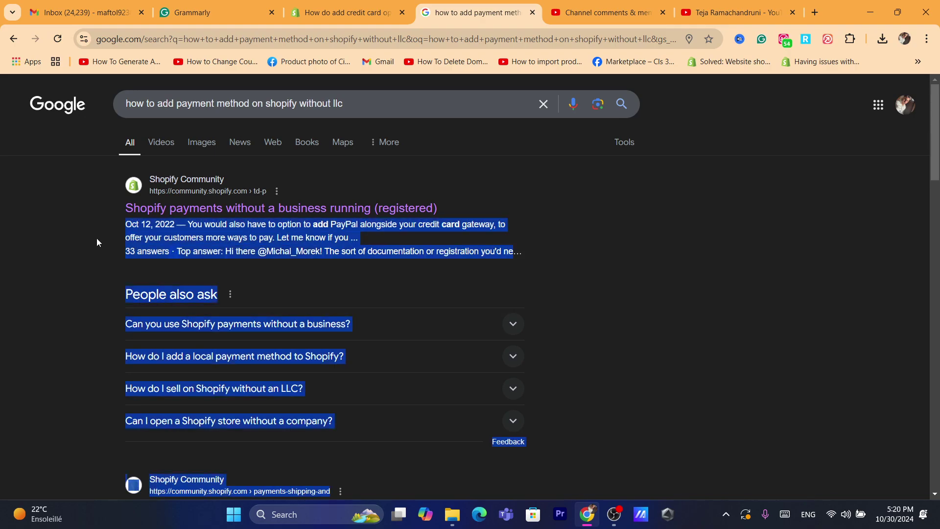
pyautogui.tripleClick(237, 234)
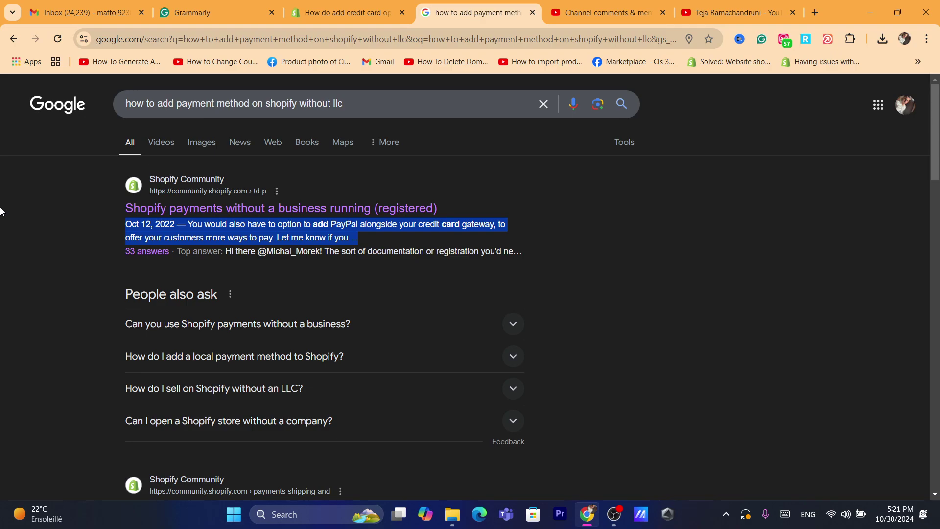
pyautogui.click(607, 11)
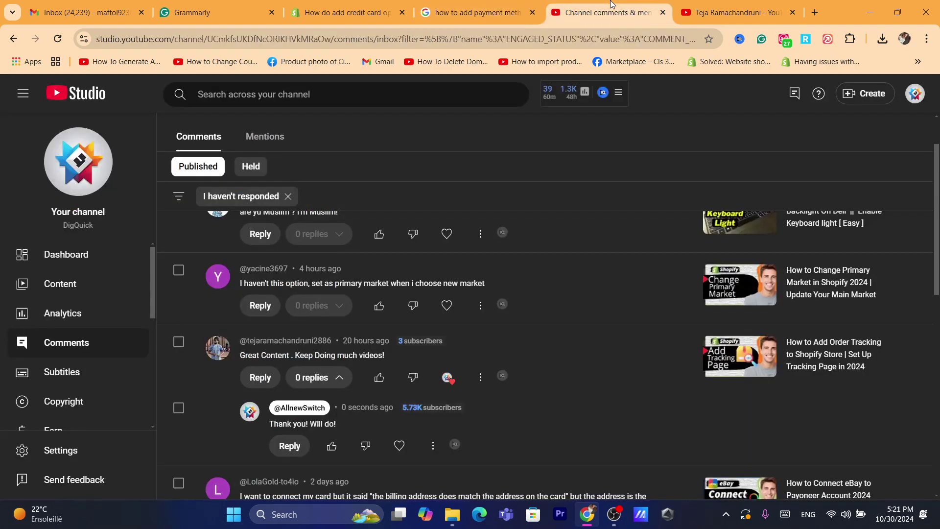
pyautogui.click(512, 4)
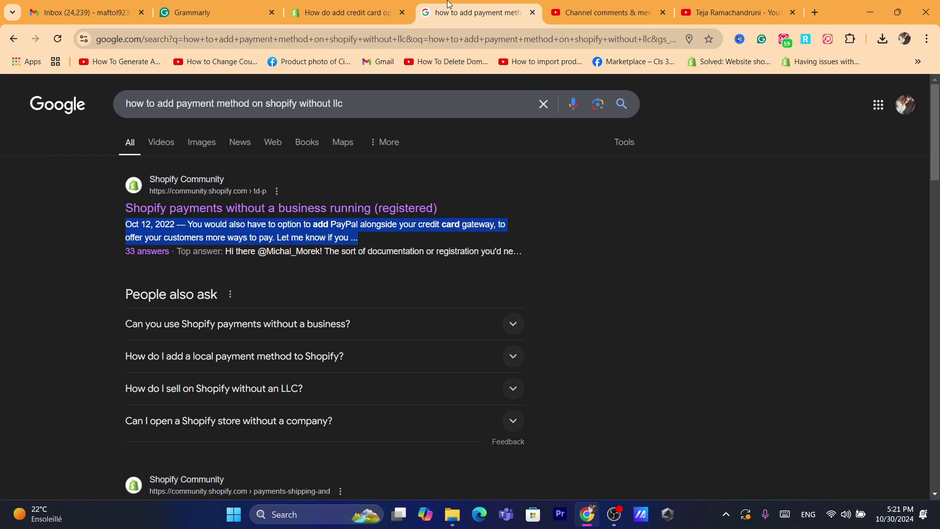
pyautogui.click(544, 318)
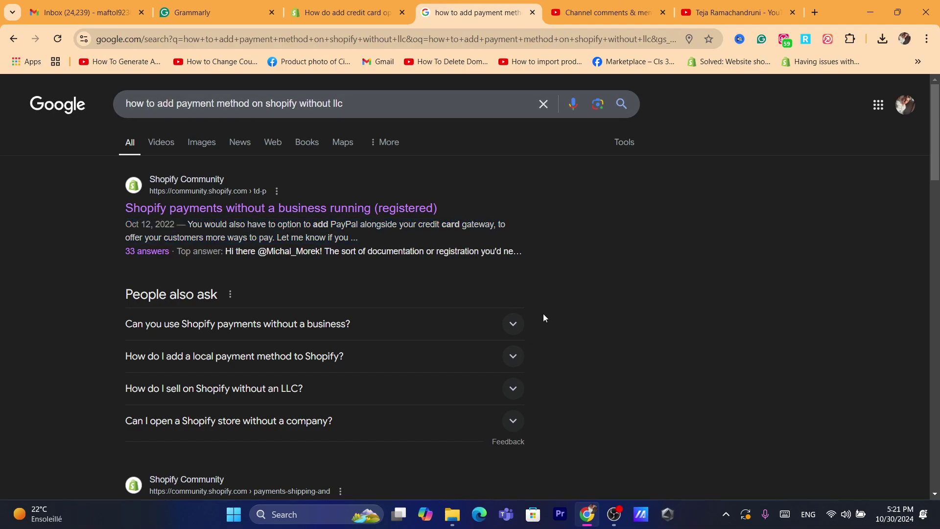
# Step: Go to shopify.com, log in, and open the test store's Settings > Payments
pyautogui.click(484, 36)
pyautogui.write('sh')
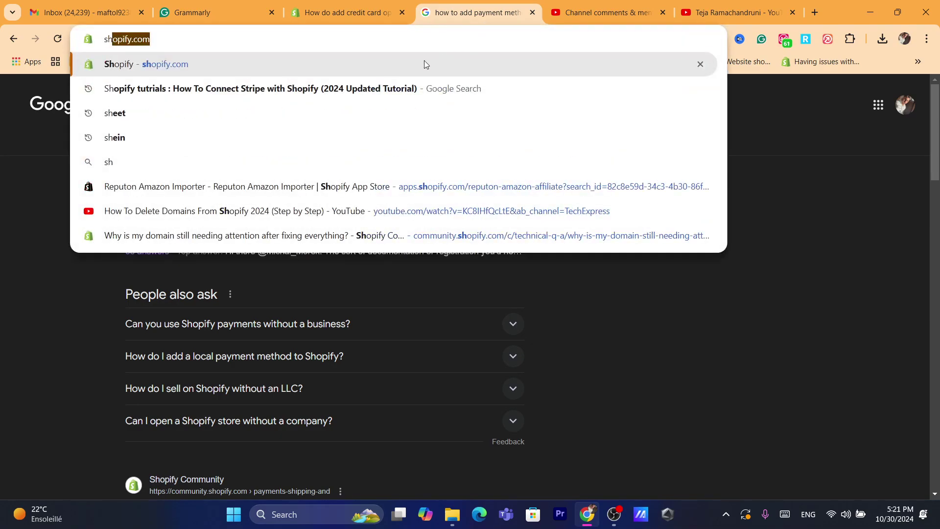
pyautogui.click(425, 63)
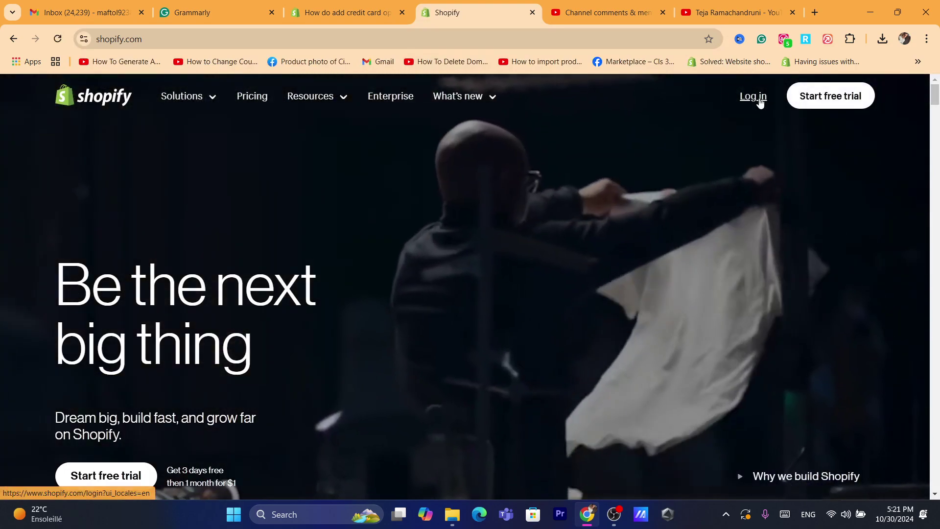
pyautogui.click(759, 101)
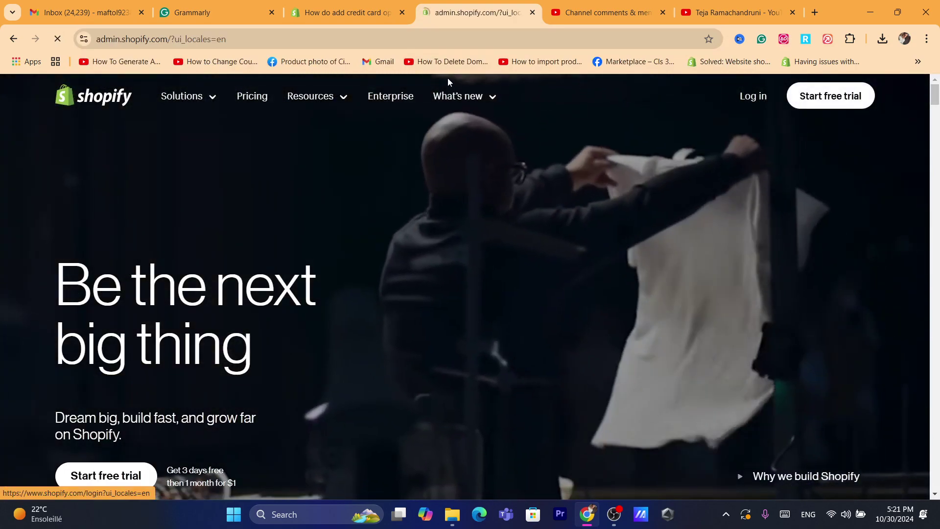
pyautogui.click(431, 32)
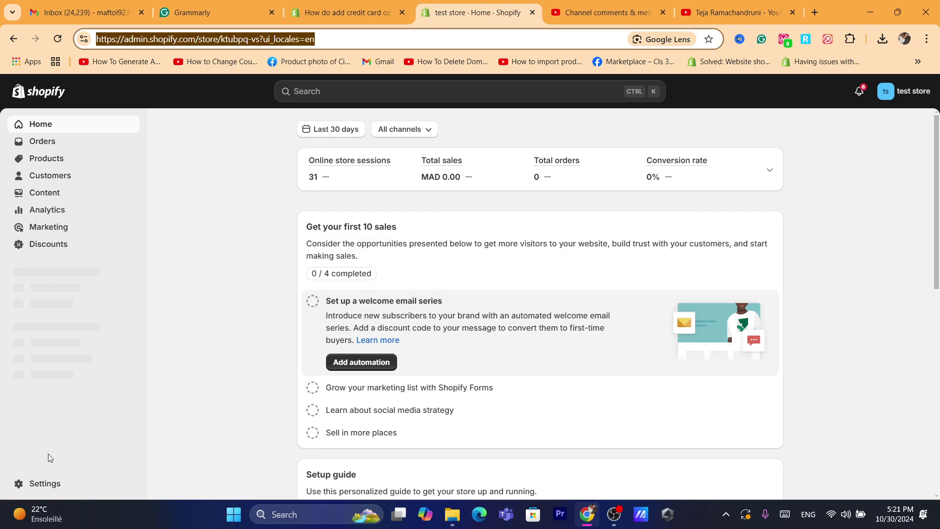
pyautogui.click(34, 484)
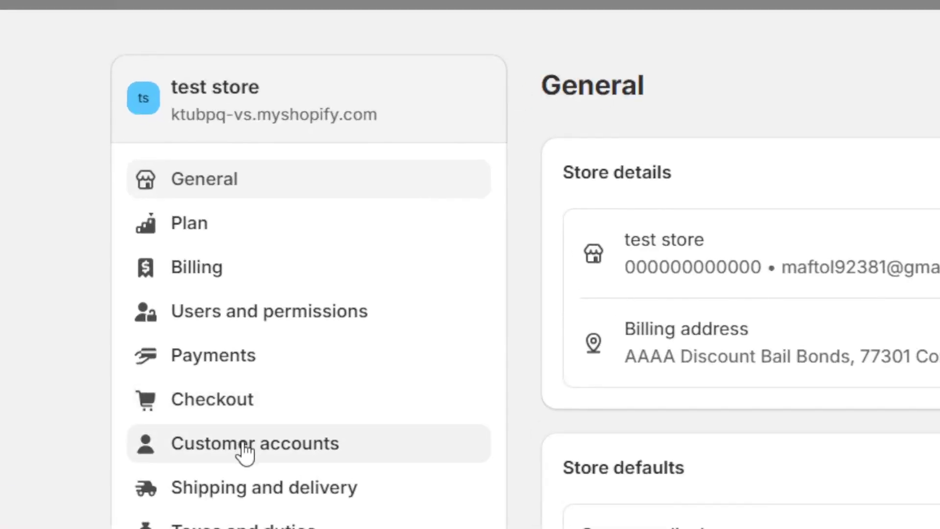
pyautogui.click(195, 367)
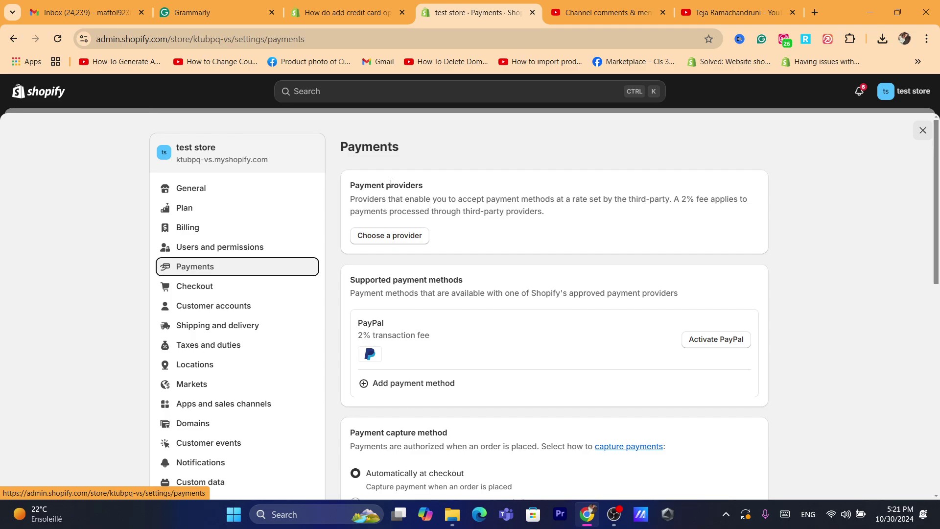
# Step: Highlight the Payment providers heading and the 2% third-party fee description
pyautogui.tripleClick(391, 184)
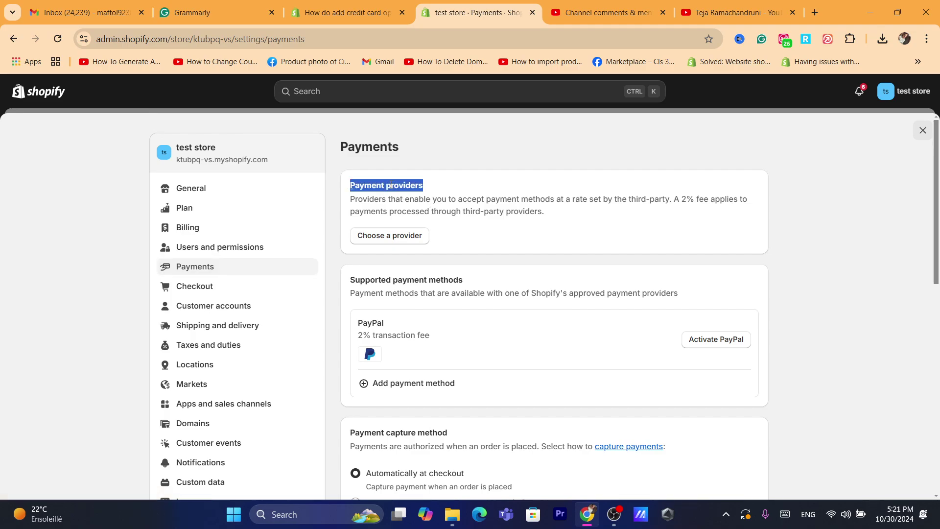
pyautogui.click(613, 202)
pyautogui.tripleClick(613, 202)
pyautogui.click(613, 201)
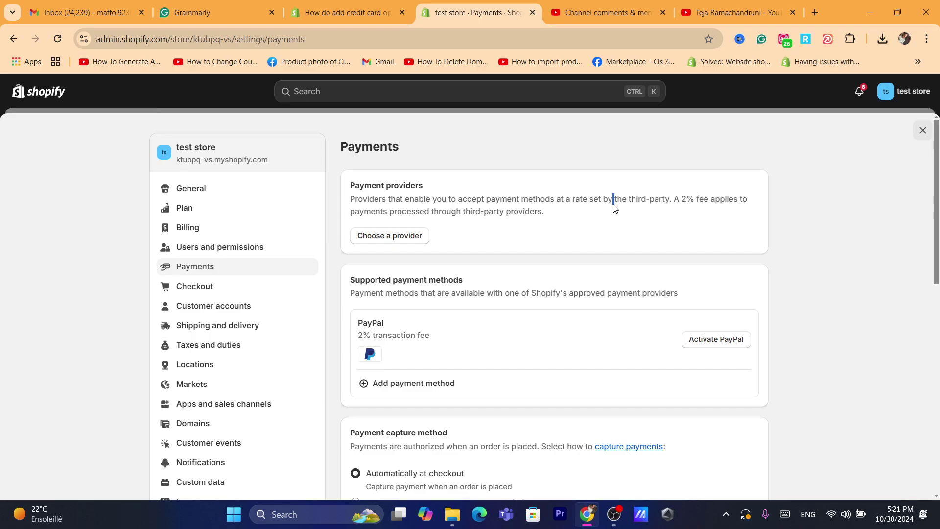
pyautogui.tripleClick(556, 210)
pyautogui.click(433, 186)
pyautogui.tripleClick(433, 186)
pyautogui.tripleClick(439, 199)
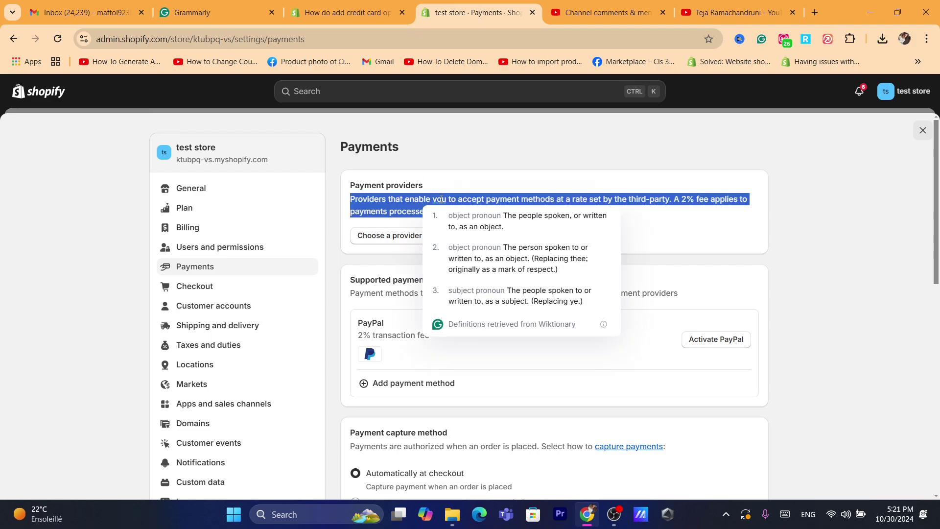
pyautogui.tripleClick(550, 198)
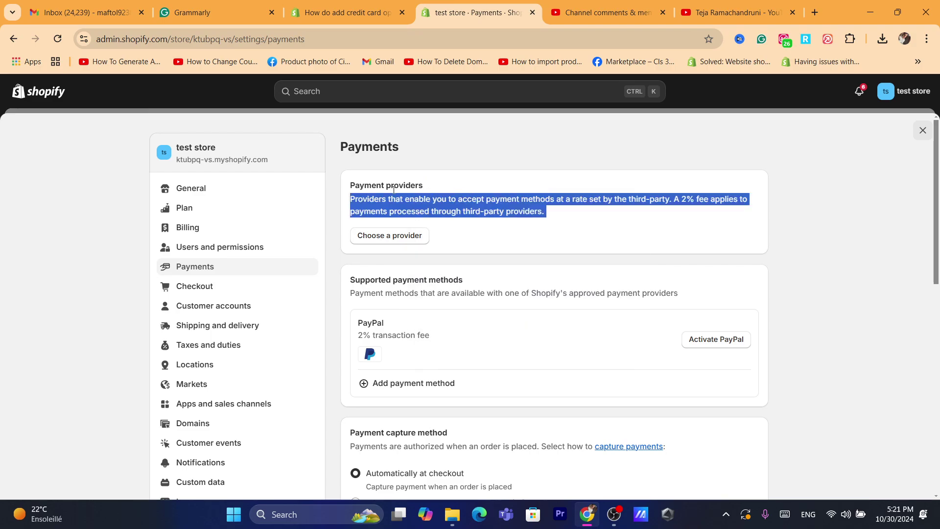
pyautogui.click(557, 210)
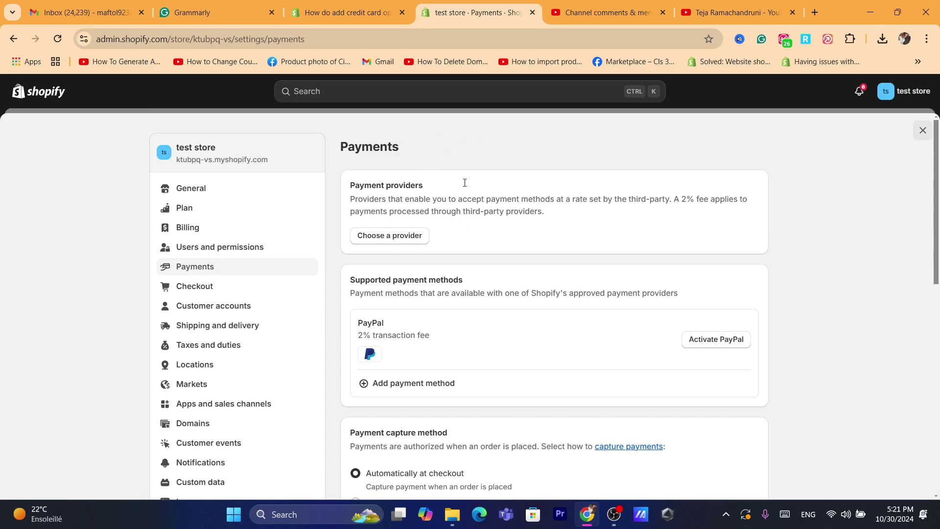
# Step: Reread the providers paragraph by highlighting it, then close the extra YouTube tab
pyautogui.tripleClick(500, 210)
pyautogui.click(456, 139)
pyautogui.doubleClick(380, 147)
pyautogui.tripleClick(538, 198)
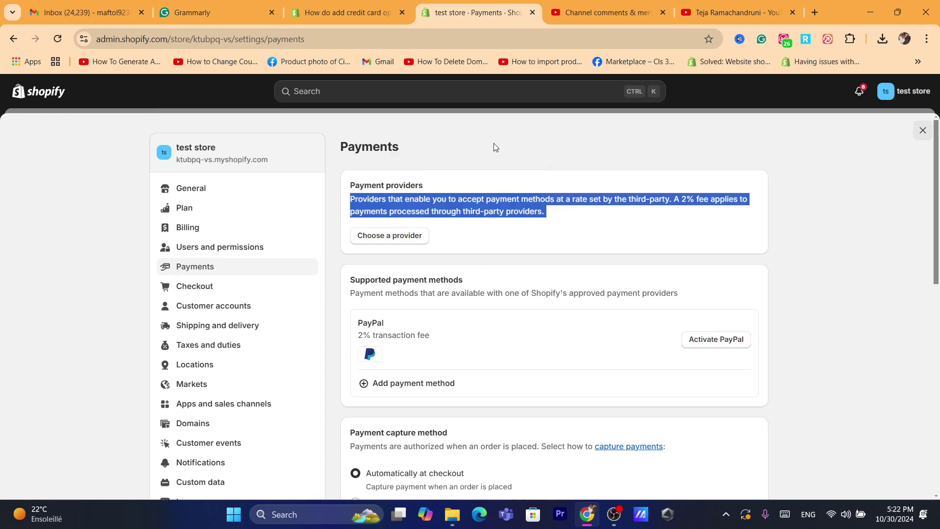
pyautogui.tripleClick(508, 210)
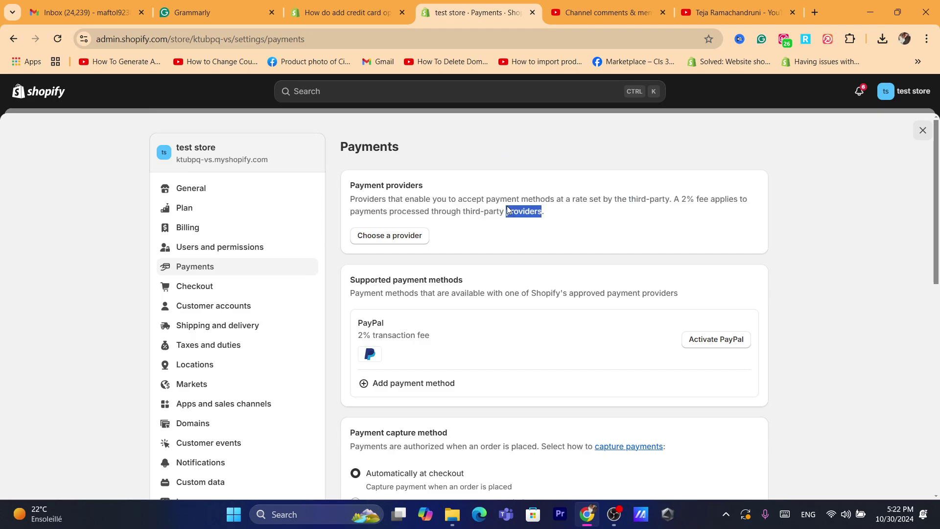
pyautogui.doubleClick(482, 204)
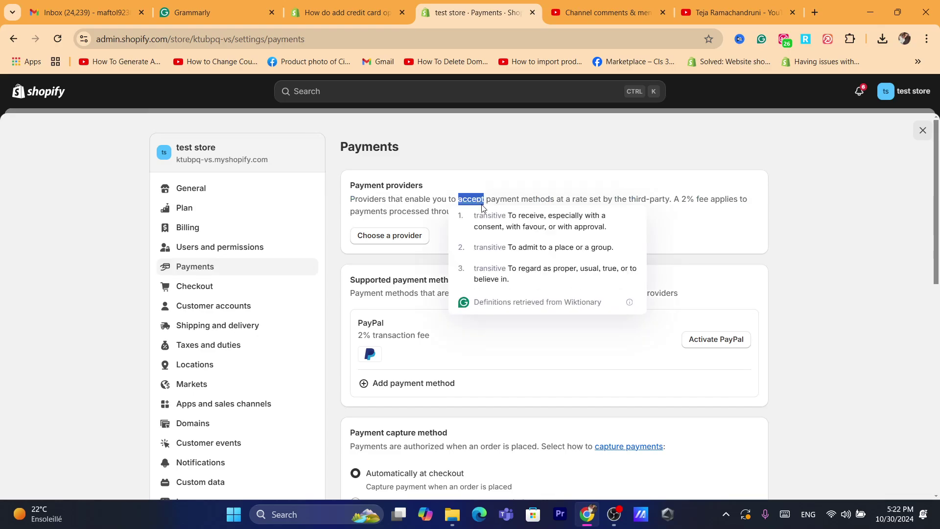
pyautogui.tripleClick(520, 214)
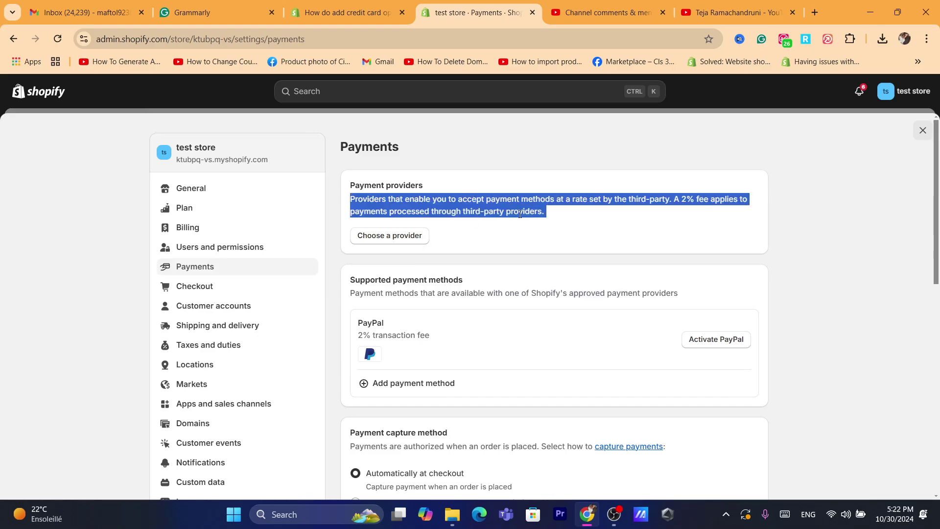
pyautogui.tripleClick(558, 220)
pyautogui.tripleClick(484, 202)
pyautogui.tripleClick(563, 211)
pyautogui.doubleClick(562, 213)
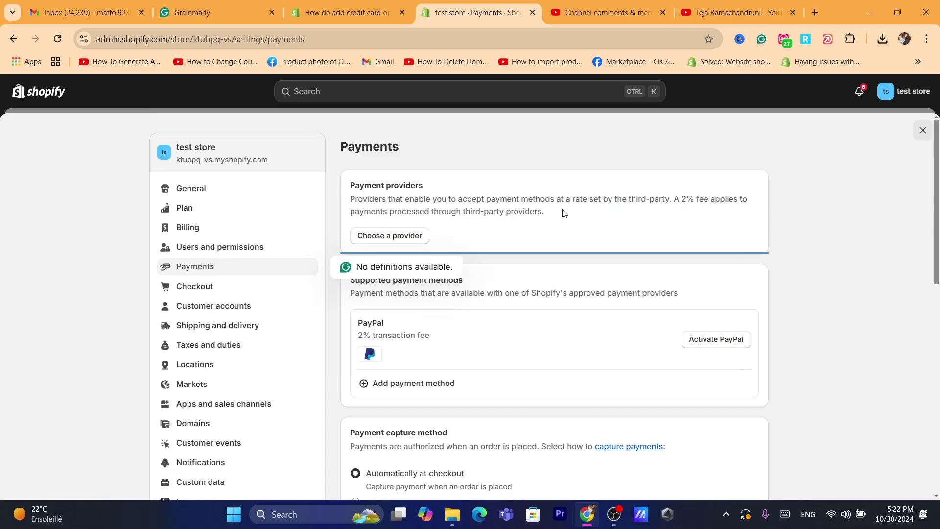
pyautogui.doubleClick(446, 212)
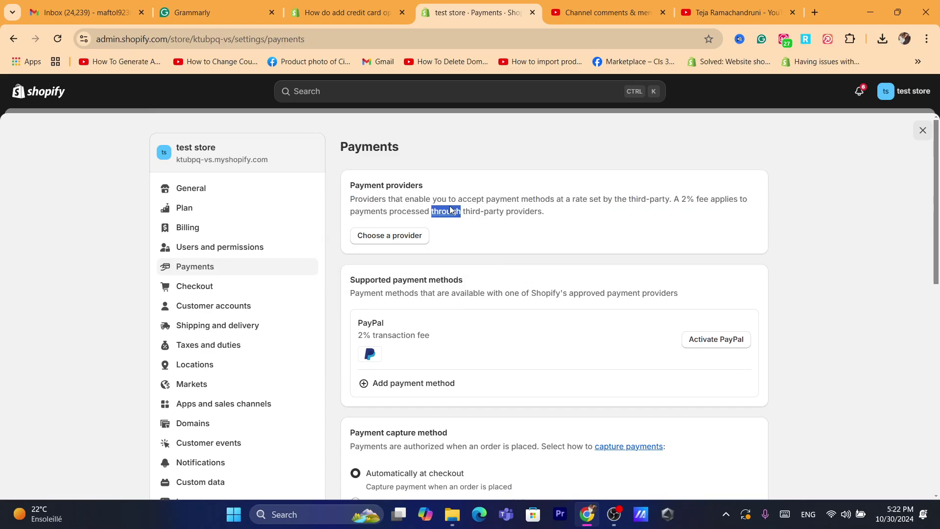
pyautogui.click(792, 13)
# Step: In a new tab, search Google for 'is stripe available in spain'
pyautogui.click(762, 11)
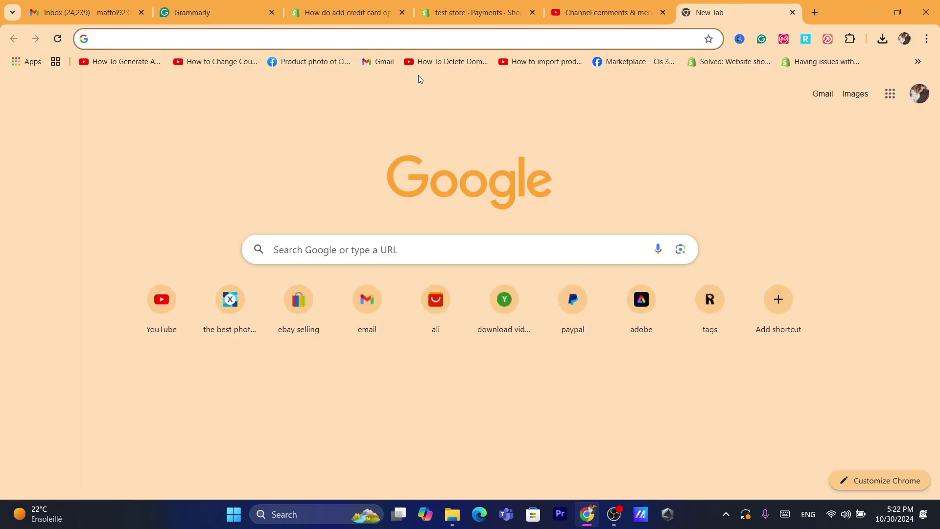
pyautogui.click(339, 40)
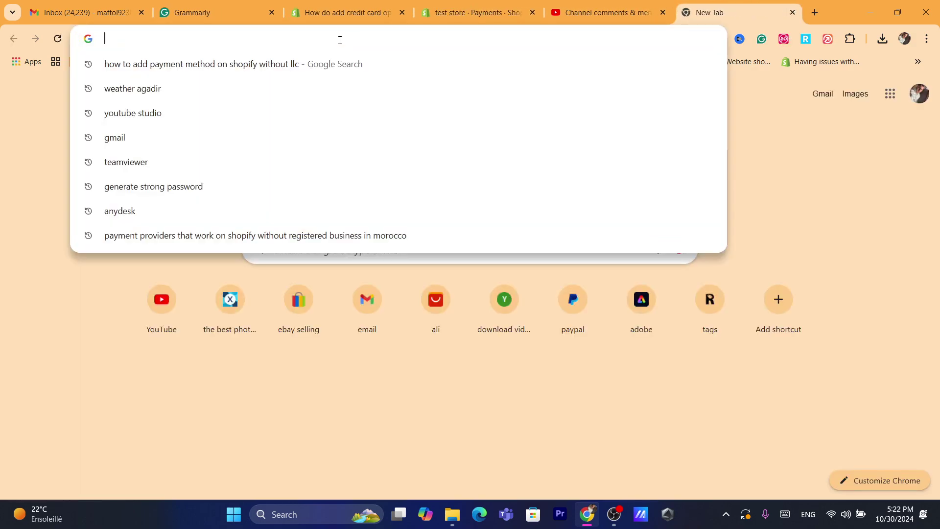
pyautogui.write('is stripe')
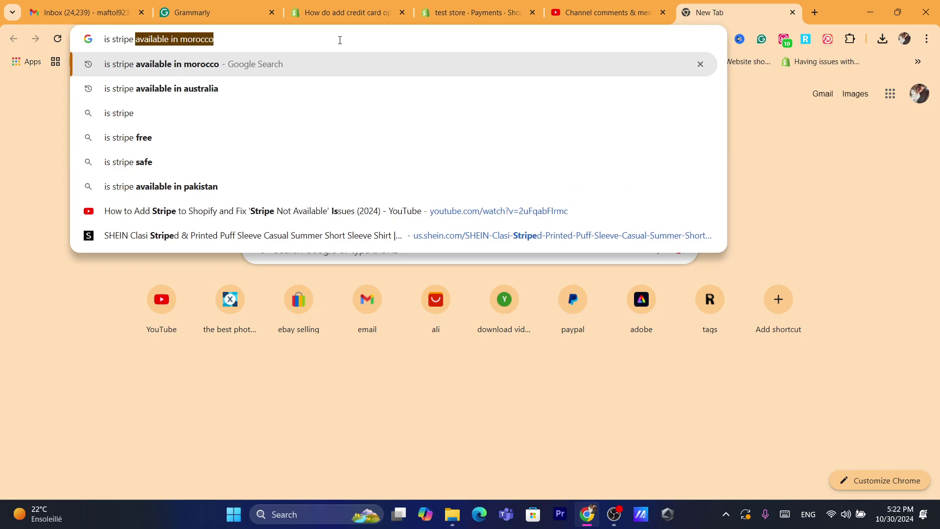
pyautogui.press('Right')
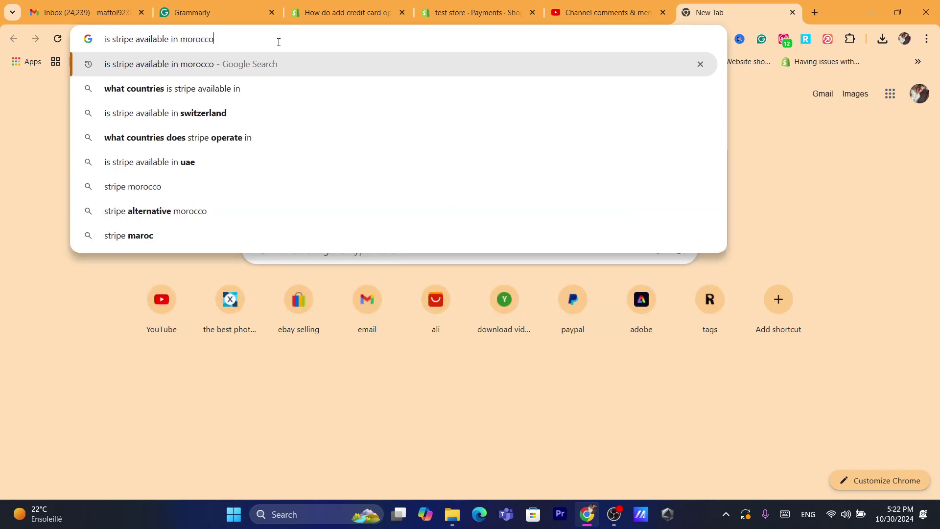
pyautogui.press('BackSpace')
pyautogui.press('BackSpace')
pyautogui.press('BackSpace')
pyautogui.press('BackSpace')
pyautogui.press('BackSpace')
pyautogui.press('BackSpace')
pyautogui.press('BackSpace')
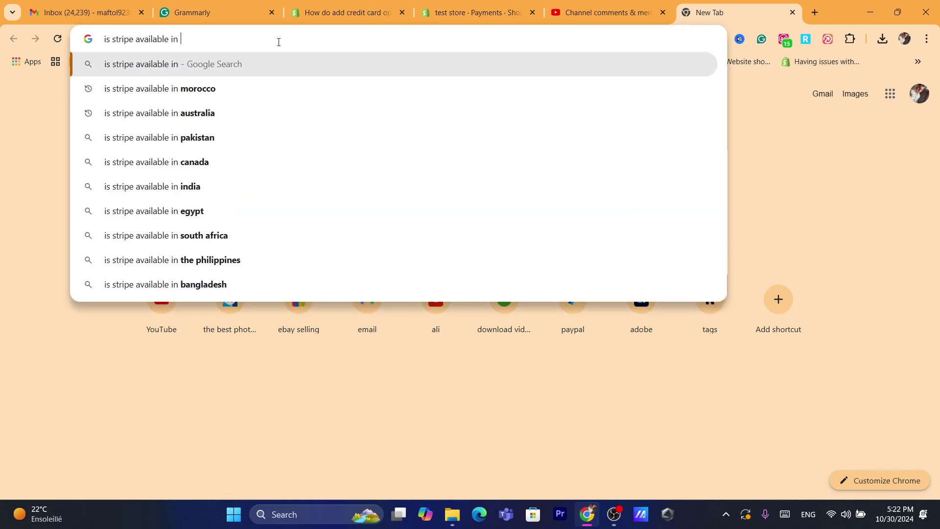
pyautogui.write('spain')
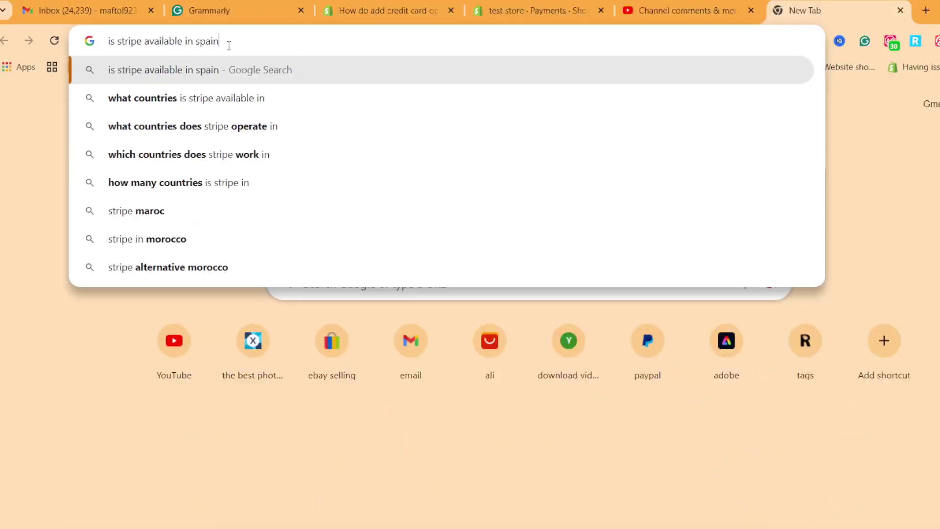
pyautogui.press('Return')
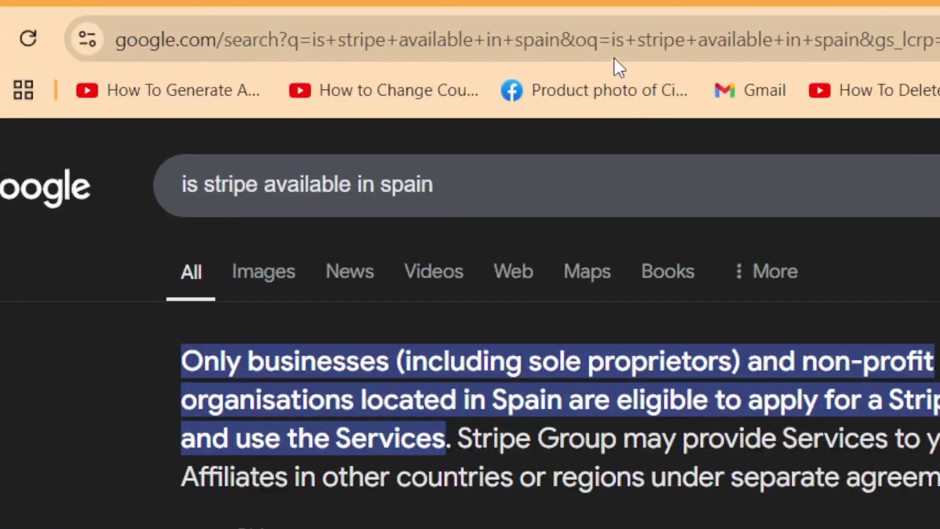
# Step: Search Google for 'countries supports stripe'
pyautogui.click(316, 42)
pyautogui.write('Shopify.com')
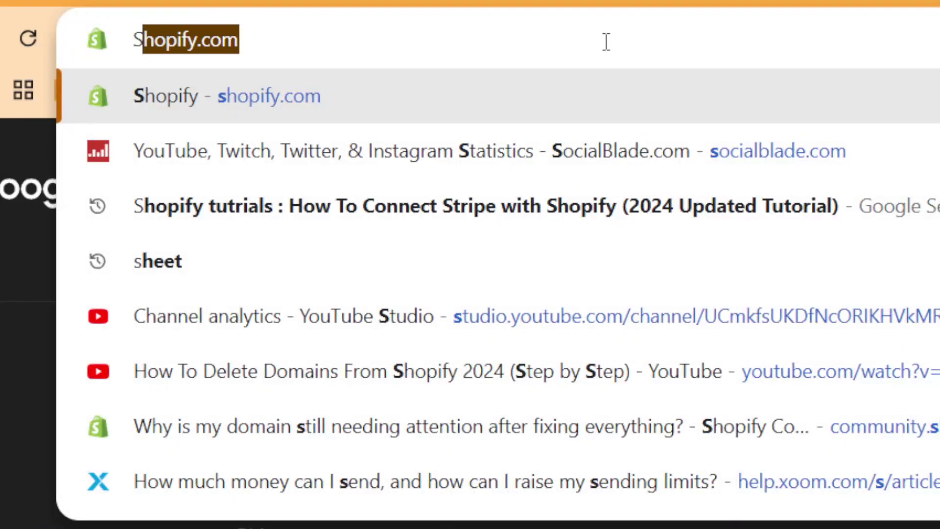
pyautogui.click(40, 296)
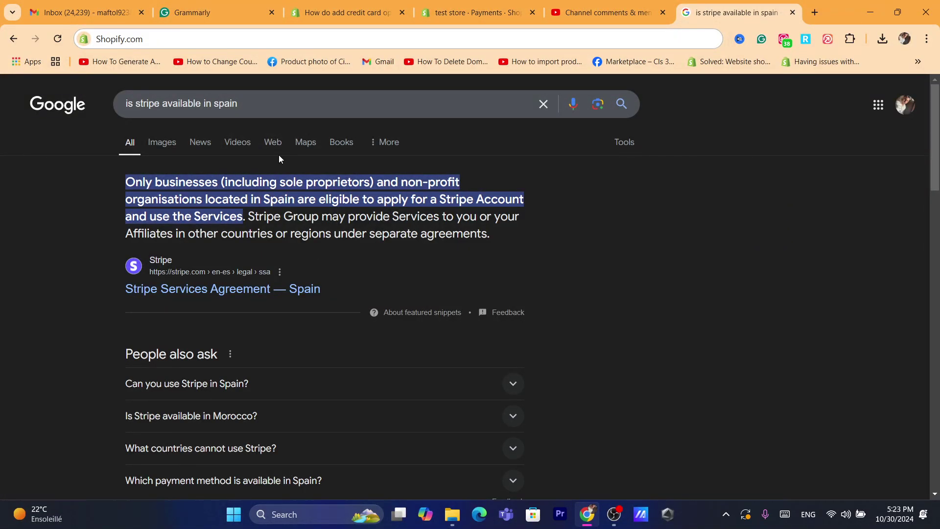
pyautogui.click(157, 40)
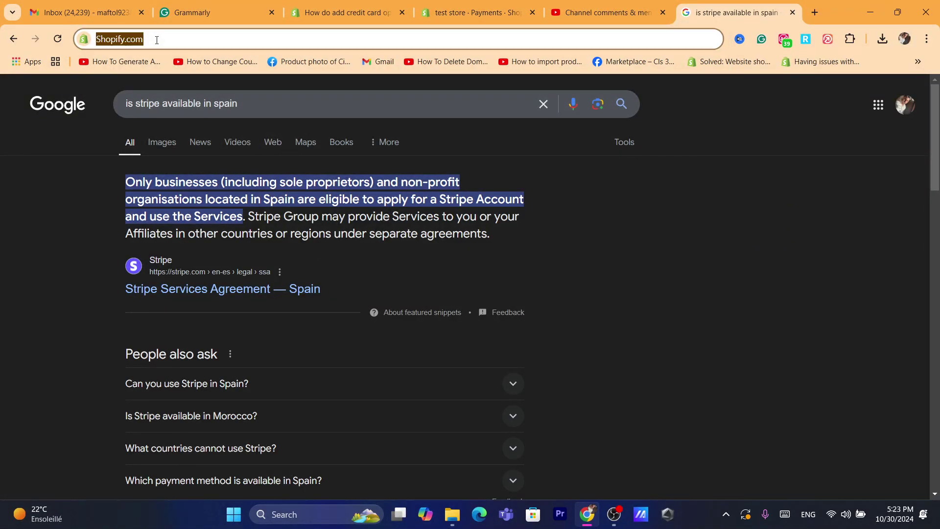
pyautogui.write('i')
pyautogui.press('BackSpace')
pyautogui.press('BackSpace')
pyautogui.write('co')
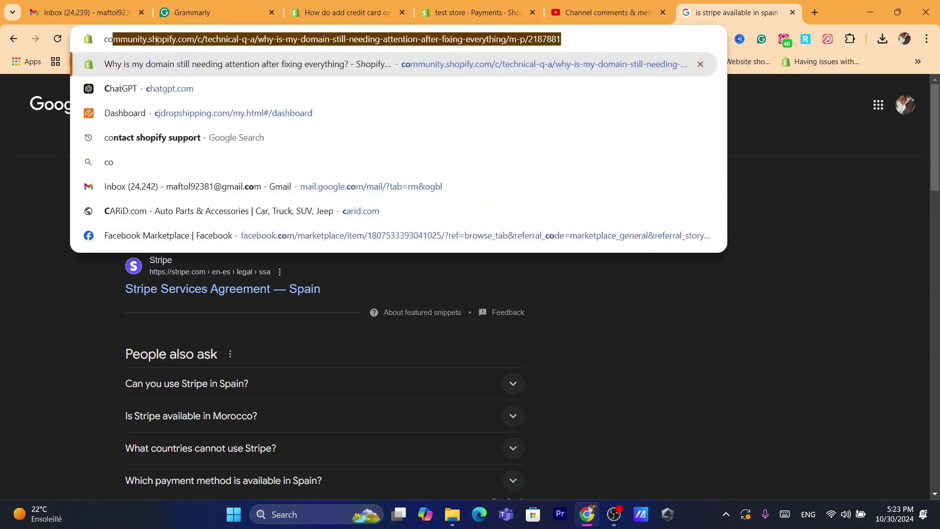
pyautogui.write('untries ')
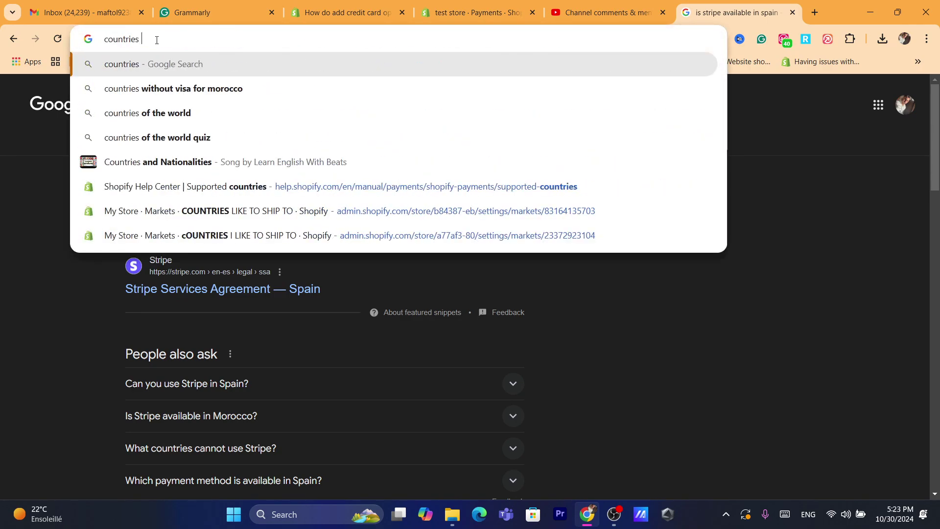
pyautogui.write('su')
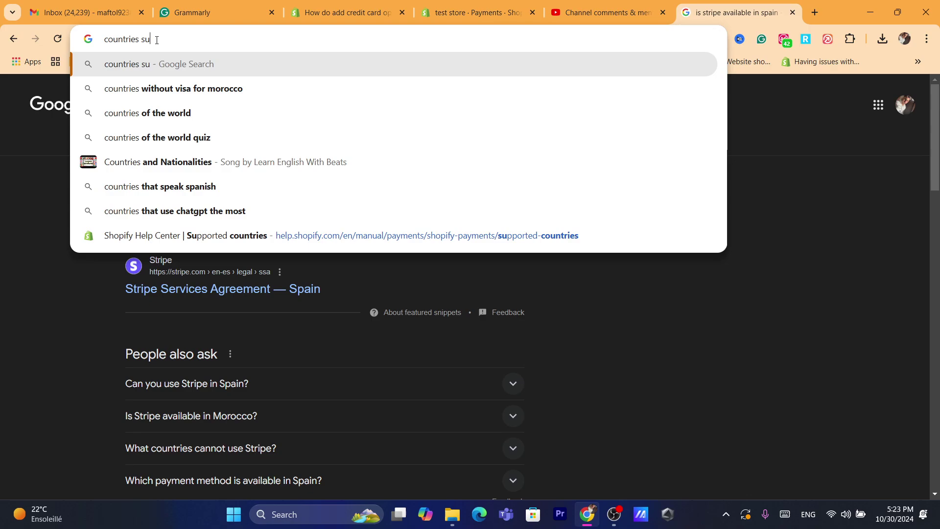
pyautogui.write('pports stripe')
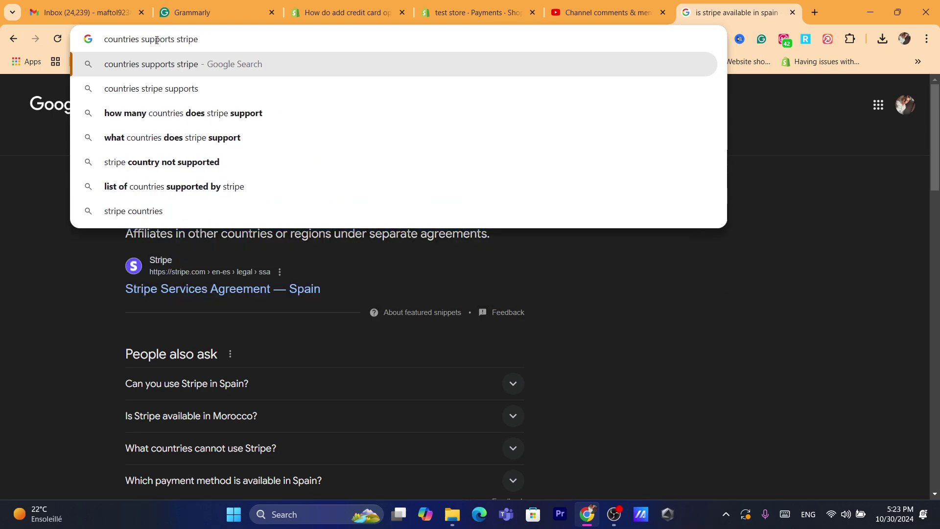
pyautogui.press('Return')
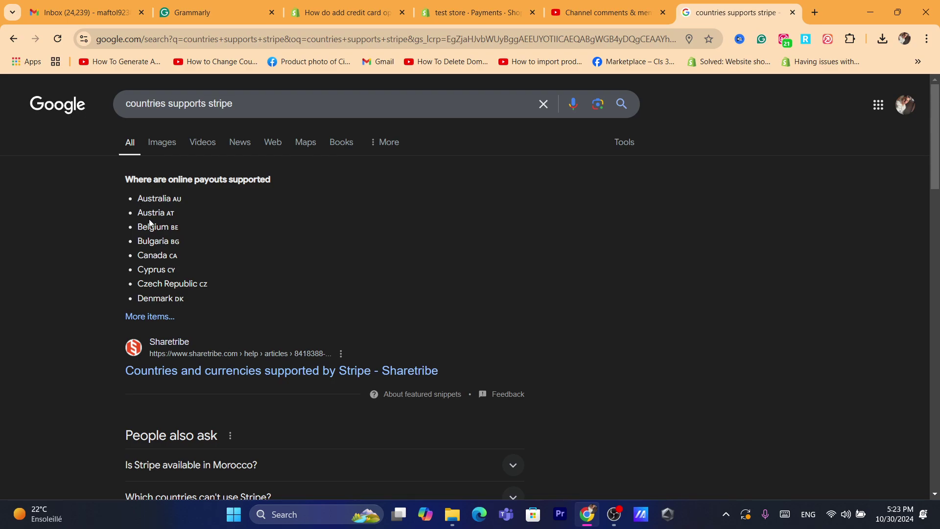
# Step: Open the Sharetribe article listing all Stripe-supported payout countries
pyautogui.tripleClick(156, 254)
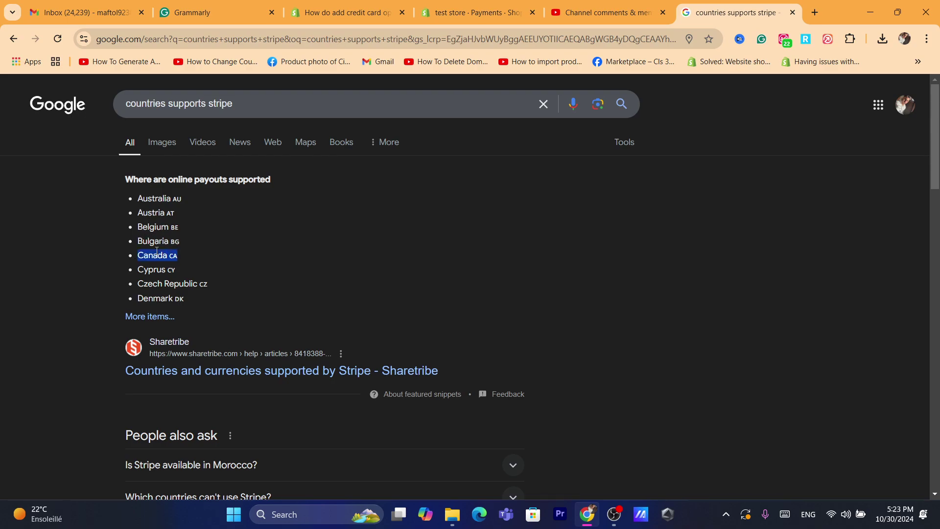
pyautogui.click(80, 251)
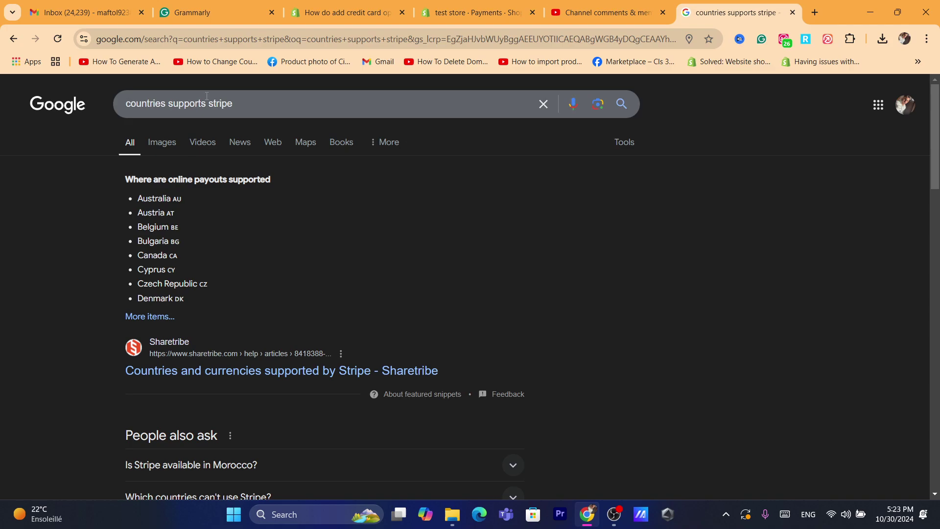
pyautogui.click(151, 323)
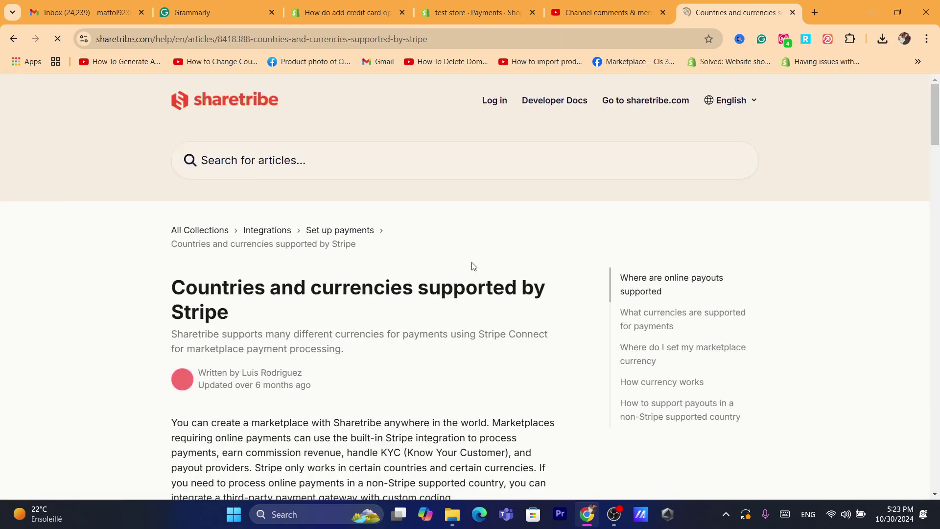
# Step: Scroll to and highlight the supported currencies list, then return to the Payments tab
pyautogui.moveTo(935, 99); pyautogui.dragTo(938, 286)
pyautogui.moveTo(187, 165); pyautogui.dragTo(293, 387)
pyautogui.click(296, 392)
pyautogui.tripleClick(296, 392)
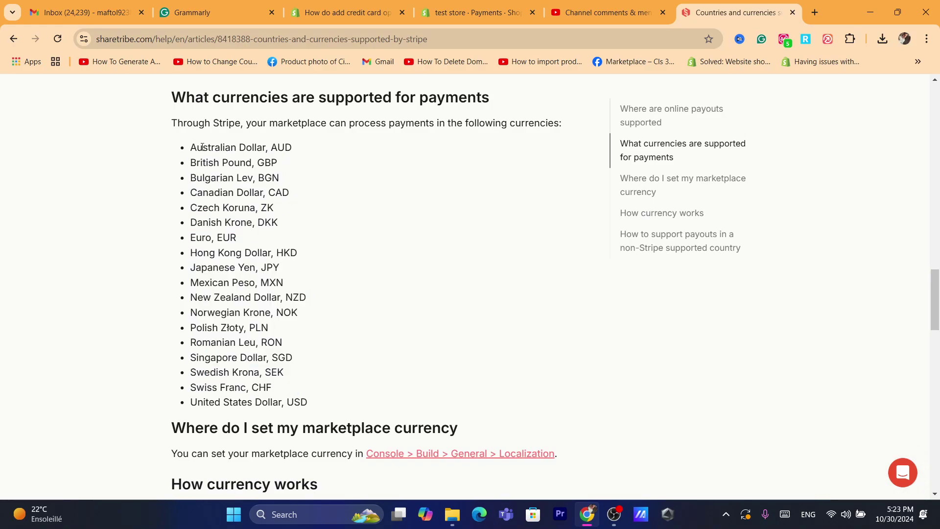
pyautogui.moveTo(203, 148); pyautogui.dragTo(335, 397)
pyautogui.click(337, 399)
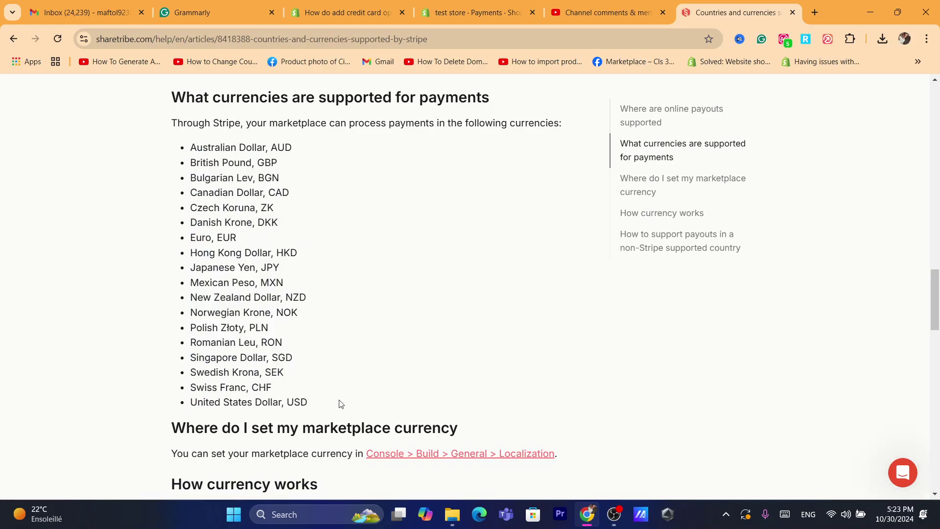
pyautogui.click(479, 4)
# Step: Select the Payments page text and the word 'enable' in the providers description
pyautogui.click(394, 202)
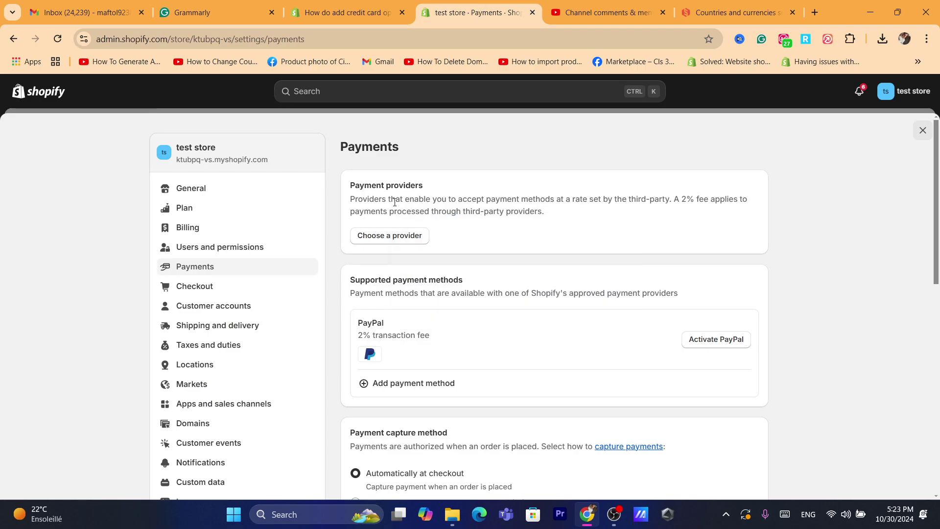
pyautogui.hotkey('ctrl', 'a')
pyautogui.click(394, 203)
pyautogui.hotkey('ctrl', 'a')
pyautogui.click(418, 204)
pyautogui.doubleClick(417, 200)
# Step: Open the third-party payment providers list and filter it for 'stripe'
pyautogui.click(366, 225)
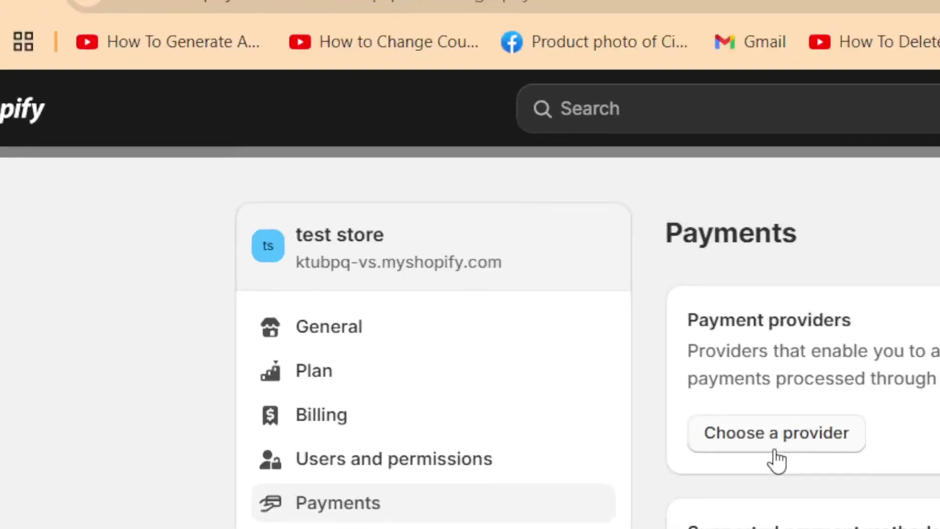
pyautogui.click(405, 254)
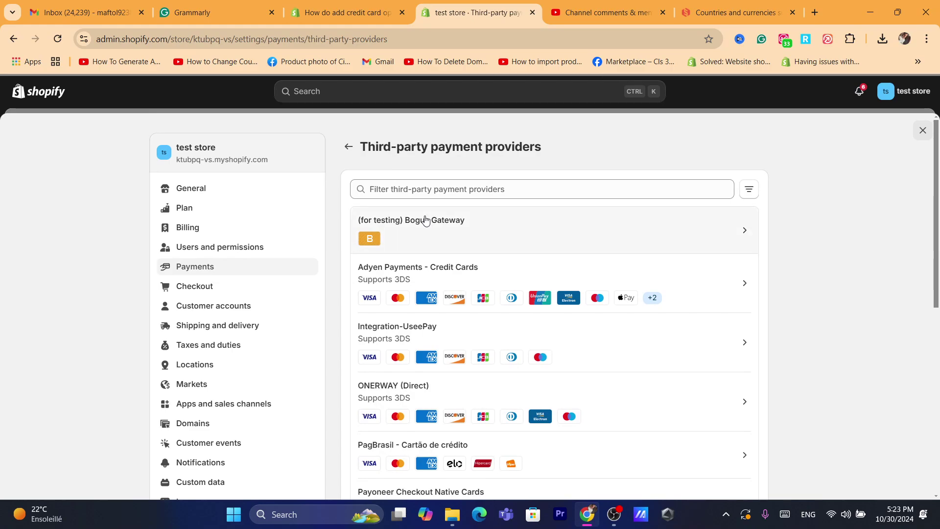
pyautogui.write('stripe')
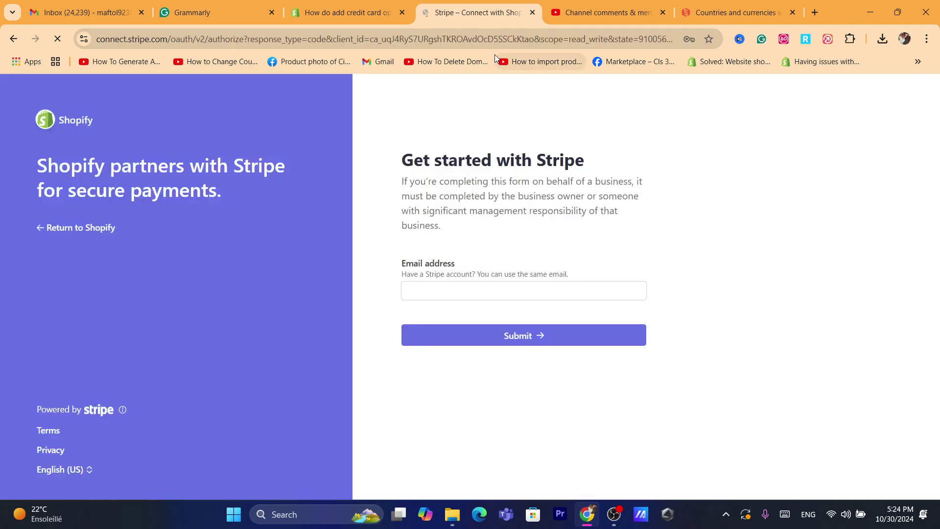
# Step: Sign in to Stripe Connect with the saved account e-mail and password, then go back
pyautogui.click(480, 293)
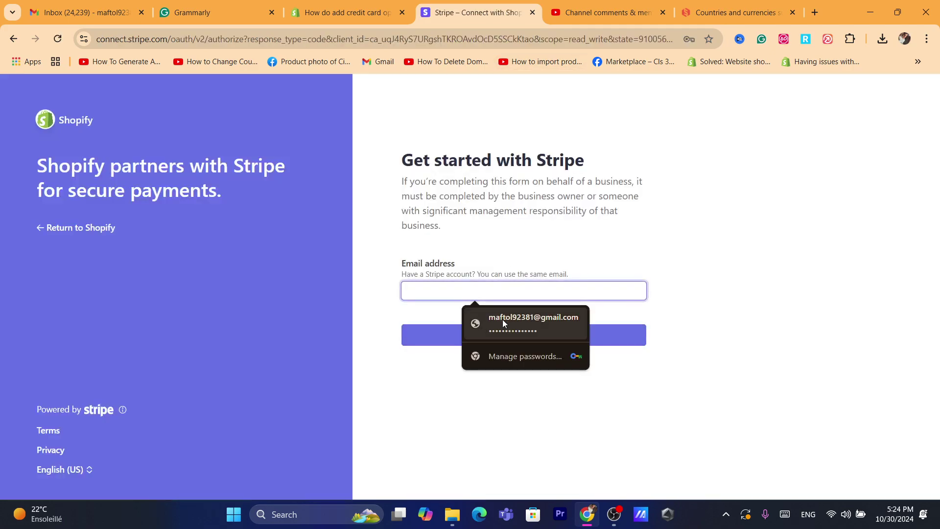
pyautogui.click(461, 312)
pyautogui.write('****')
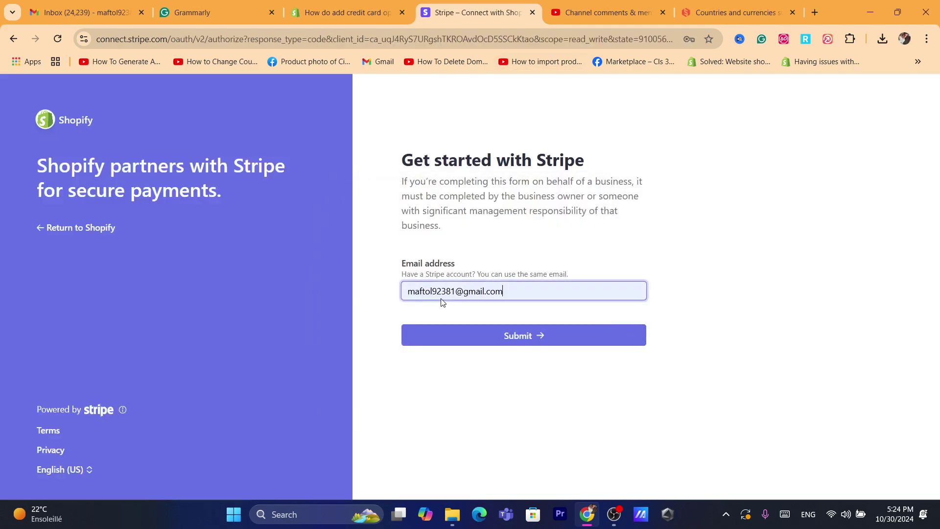
pyautogui.click(537, 337)
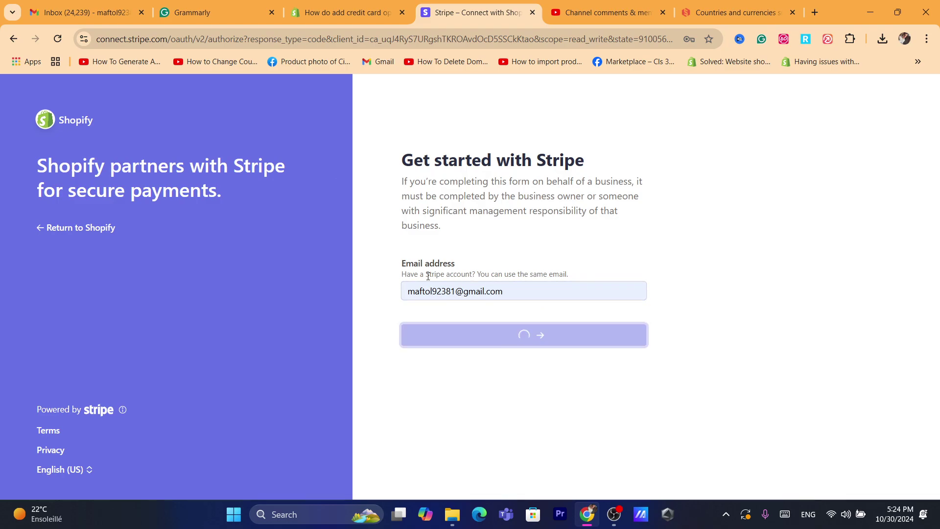
pyautogui.moveTo(424, 246); pyautogui.dragTo(439, 246)
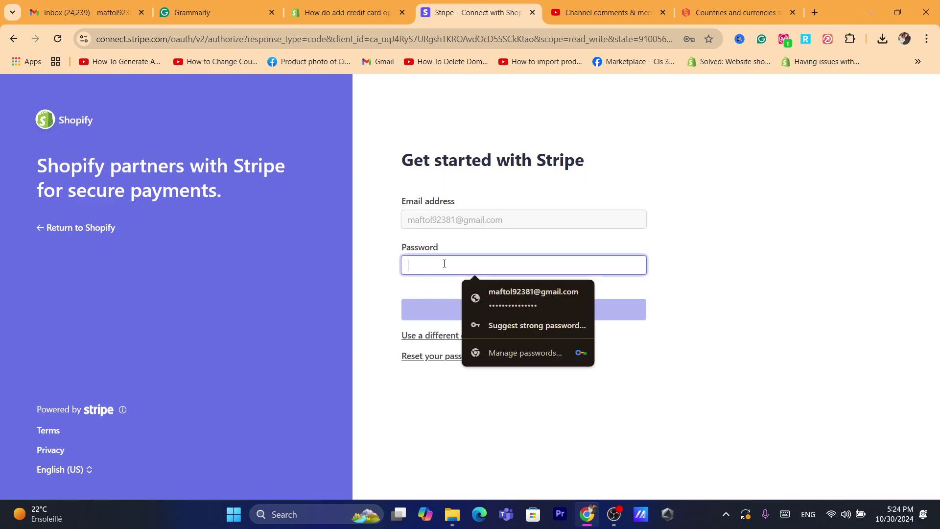
pyautogui.click(508, 296)
pyautogui.click(480, 308)
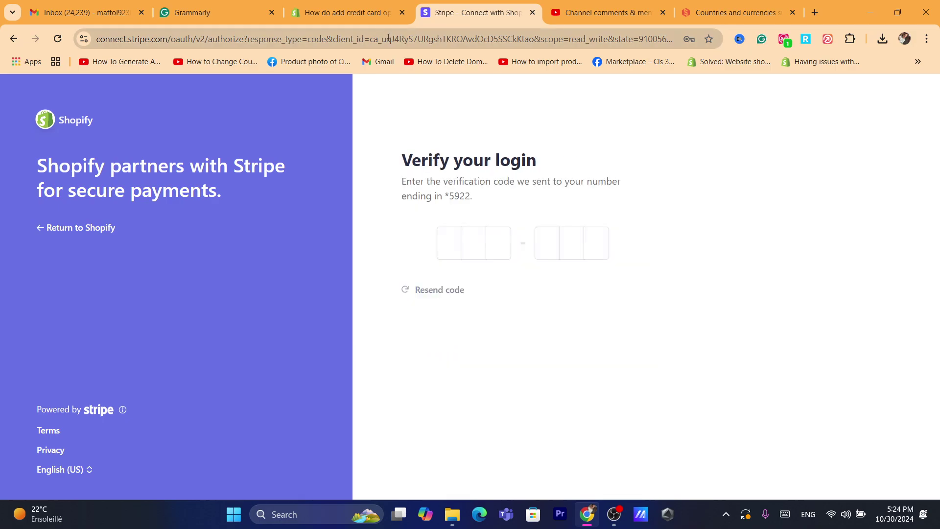
pyautogui.click(4, 46)
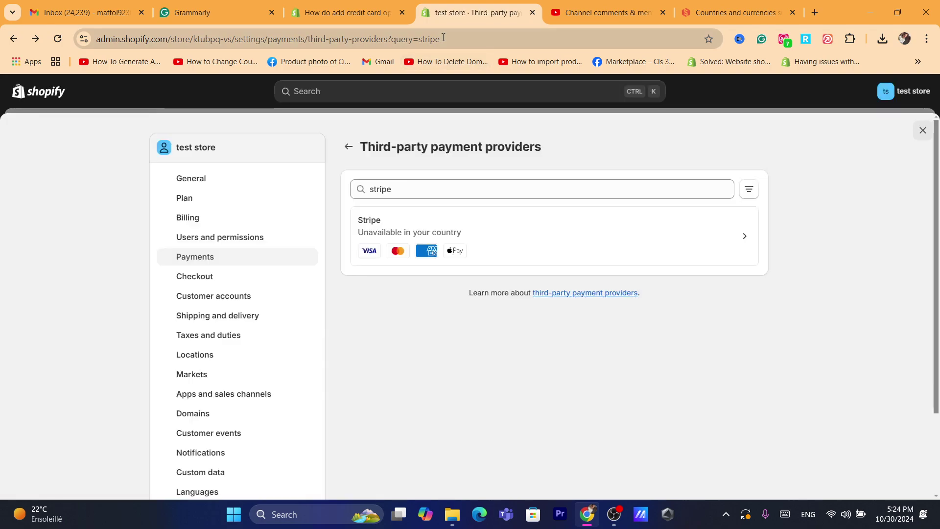
# Step: Go back to the Payments settings, then switch to the Sharetribe Stripe currencies article
pyautogui.click(443, 37)
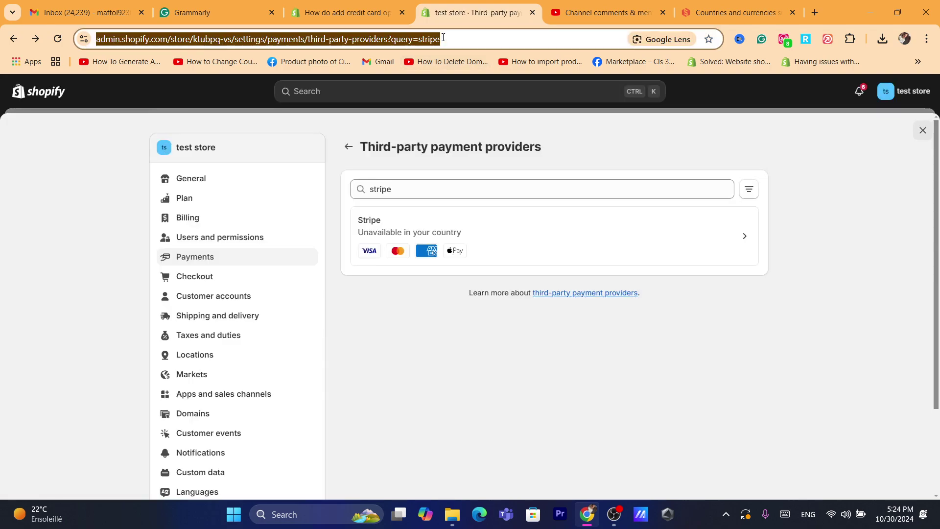
pyautogui.click(20, 45)
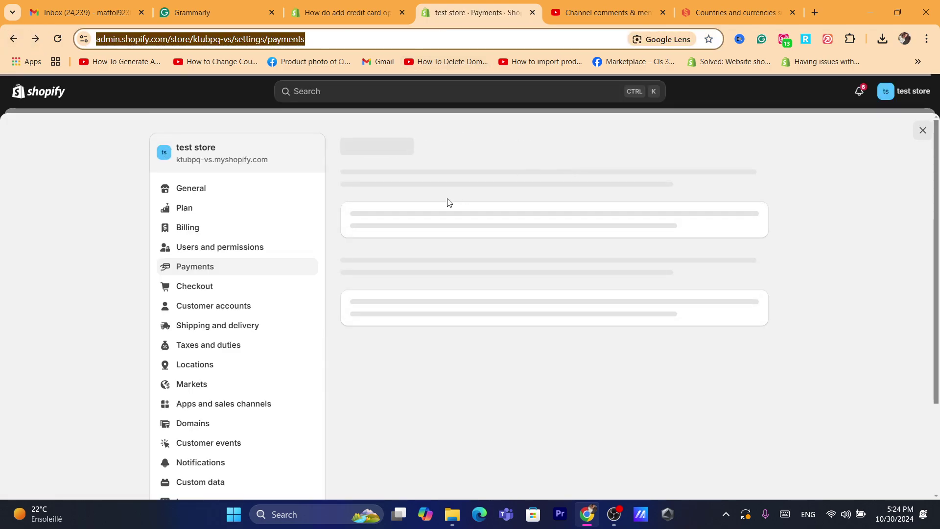
pyautogui.click(723, 5)
pyautogui.click(589, 43)
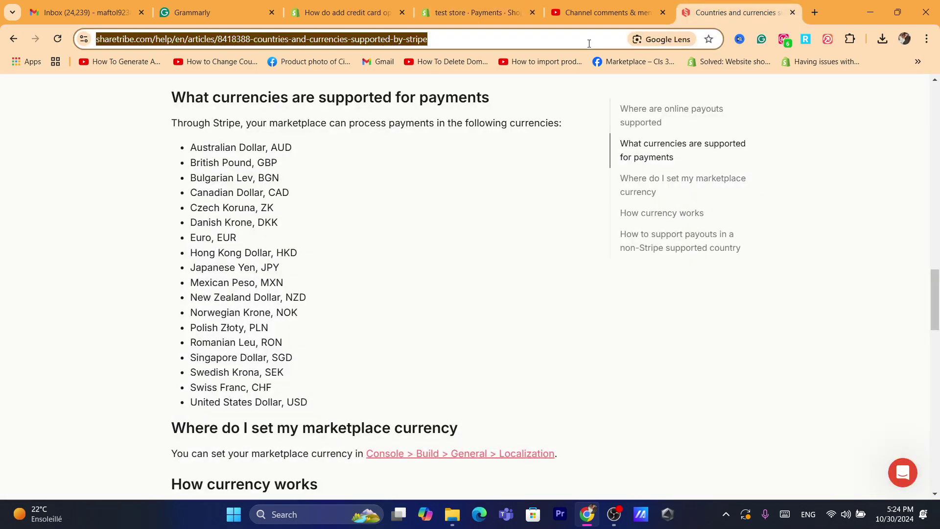
# Step: Search Google for 'payment providers that work on shopify without registered busniess spain'
pyautogui.write('payon')
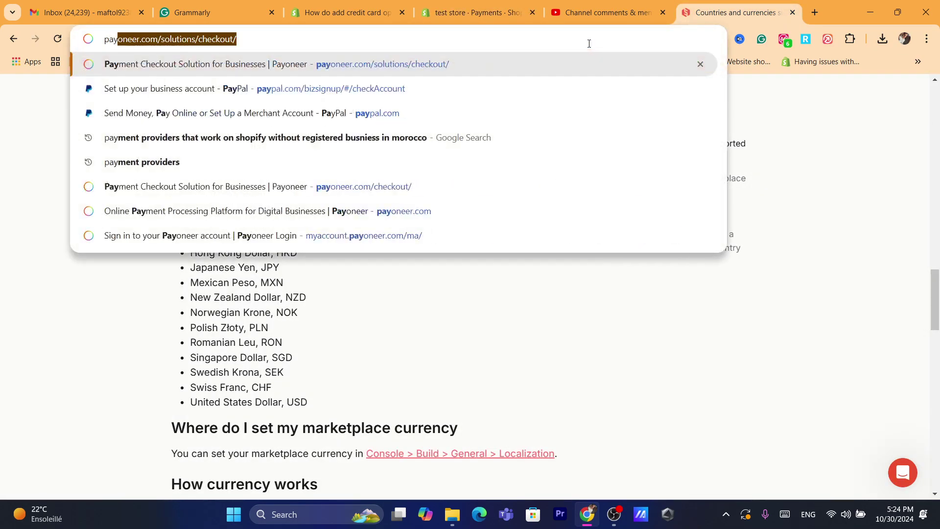
pyautogui.press('BackSpace')
pyautogui.press('BackSpace')
pyautogui.press('BackSpace')
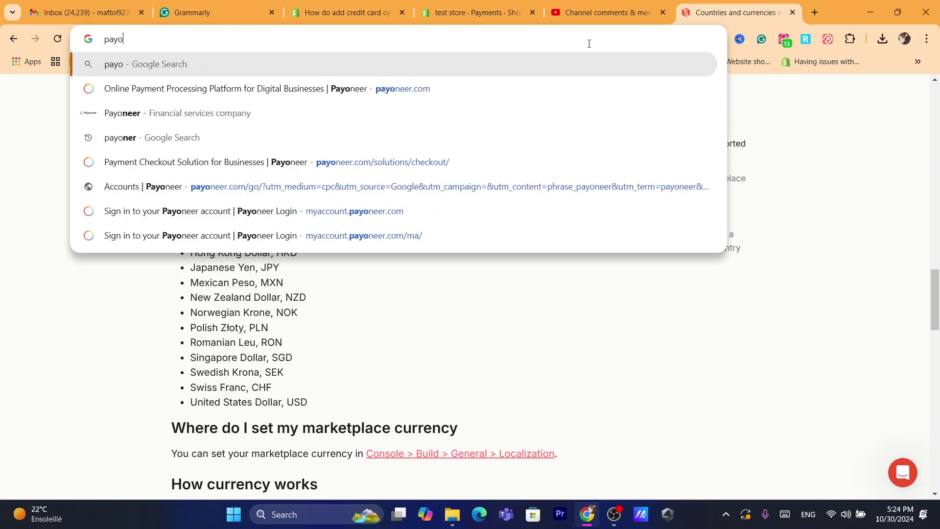
pyautogui.write('m')
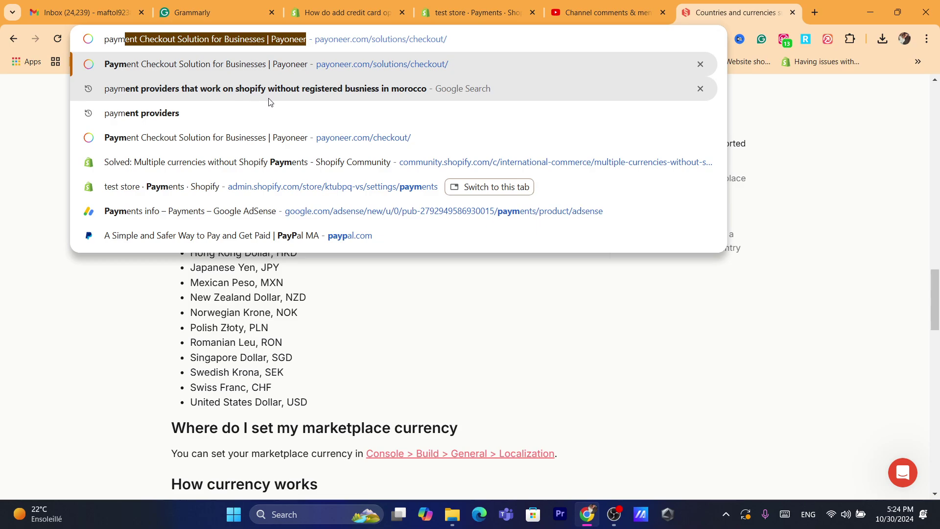
pyautogui.click(235, 100)
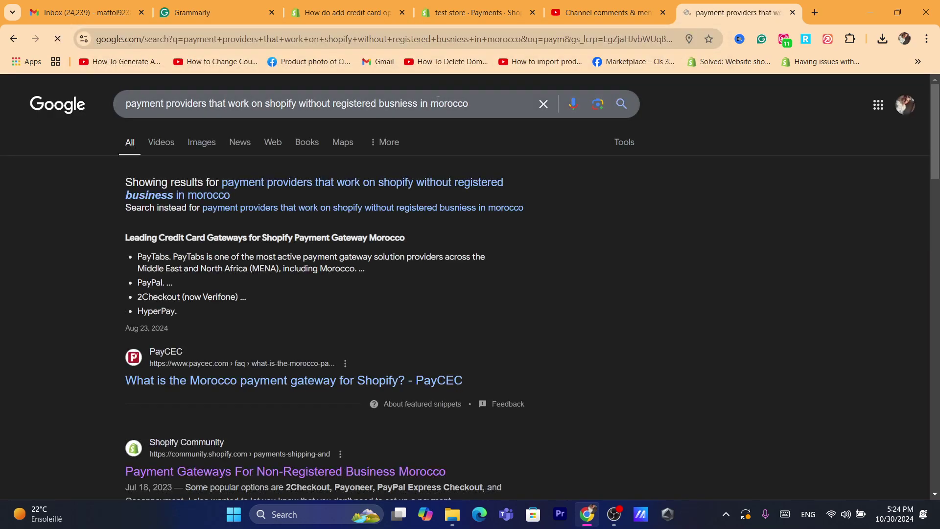
pyautogui.click(513, 106)
pyautogui.press('BackSpace')
pyautogui.press('BackSpace')
pyautogui.press('BackSpace')
pyautogui.press('BackSpace')
pyautogui.press('BackSpace')
pyautogui.press('BackSpace')
pyautogui.press('BackSpace')
pyautogui.press('BackSpace')
pyautogui.press('BackSpace')
pyautogui.press('BackSpace')
pyautogui.press('BackSpace')
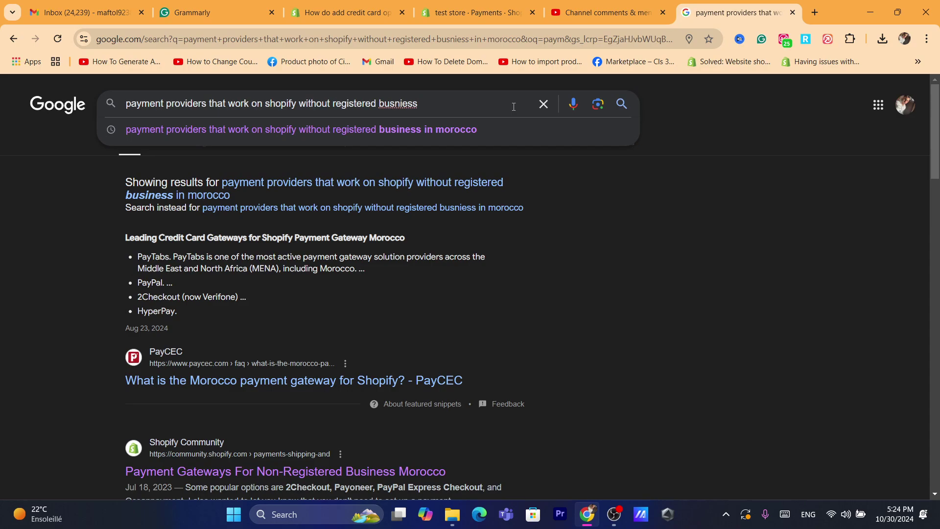
pyautogui.write('spain')
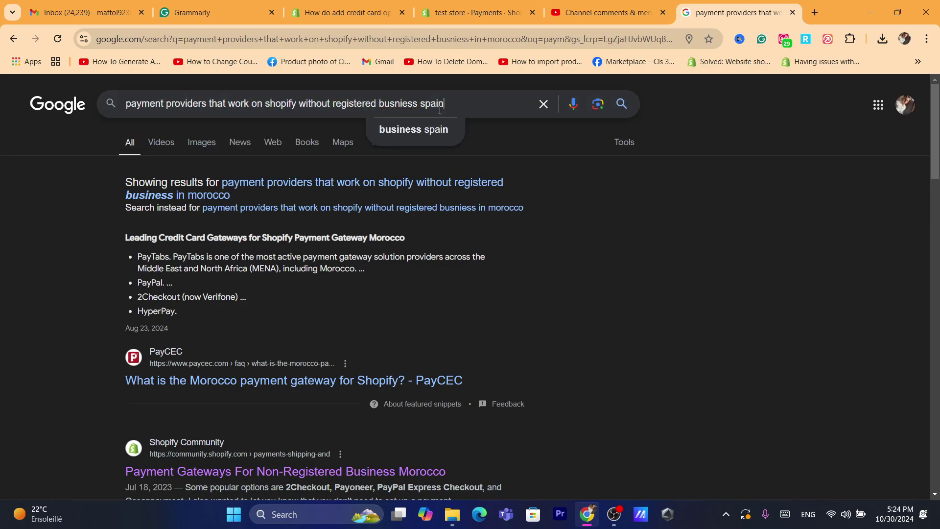
pyautogui.press('Return')
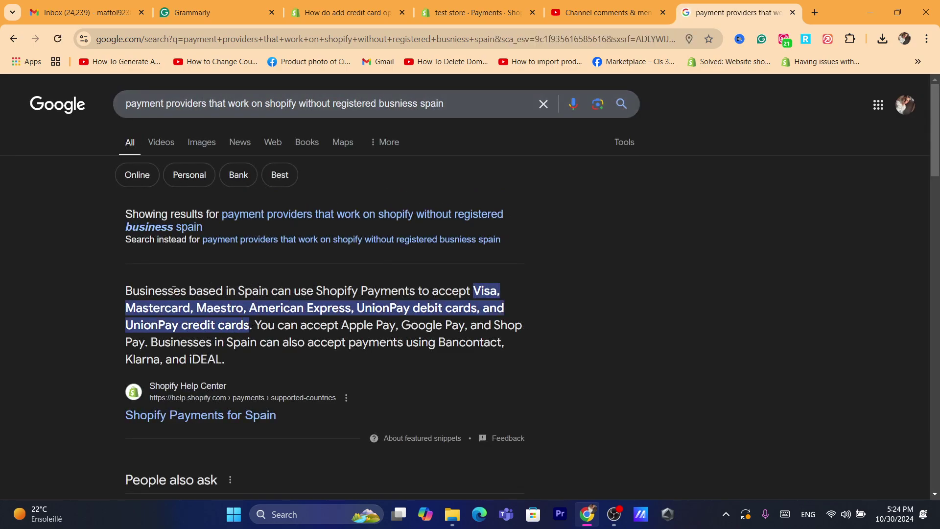
# Step: Highlight the Shopify Payments phrase in the answer, then return to the Payments tab
pyautogui.moveTo(173, 291); pyautogui.dragTo(342, 327)
pyautogui.click(306, 305)
pyautogui.moveTo(333, 290); pyautogui.dragTo(399, 325)
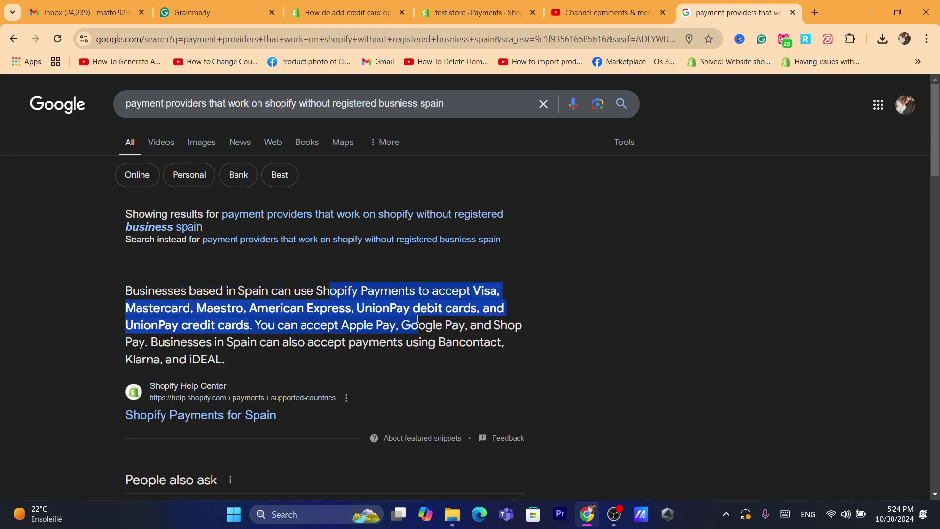
pyautogui.doubleClick(421, 325)
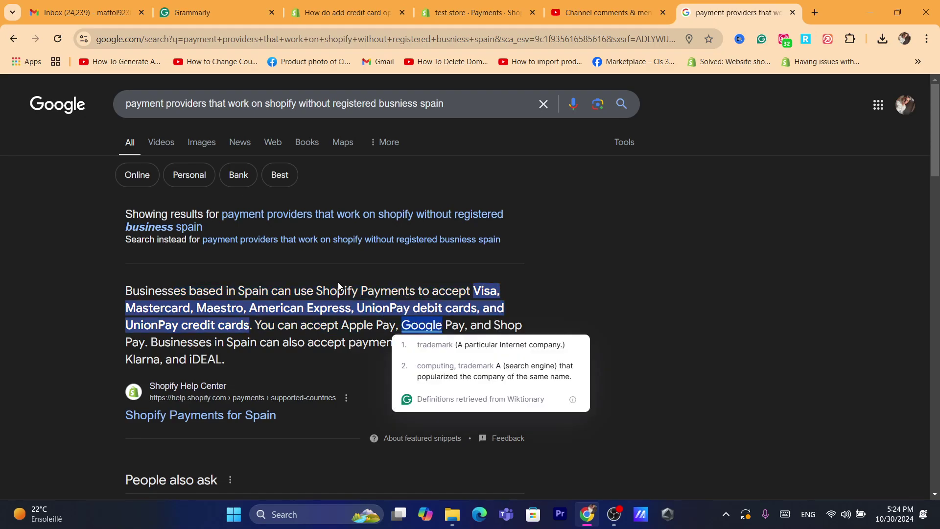
pyautogui.moveTo(337, 284); pyautogui.dragTo(367, 325)
pyautogui.click(367, 318)
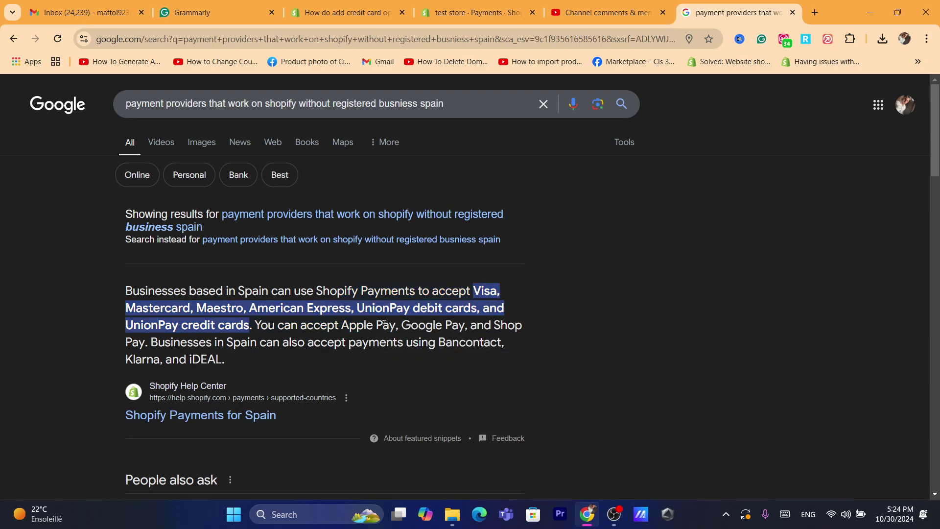
pyautogui.moveTo(938, 130); pyautogui.dragTo(938, 185)
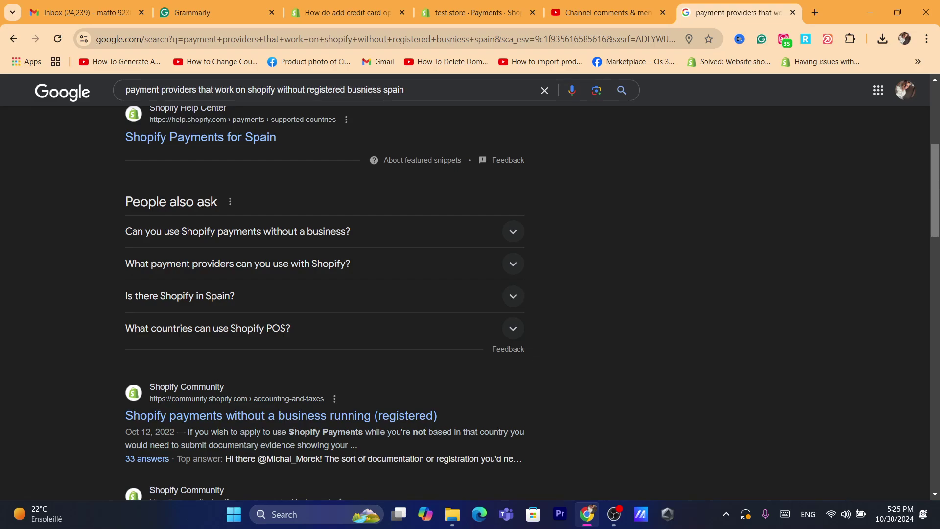
pyautogui.click(613, 7)
pyautogui.click(506, 7)
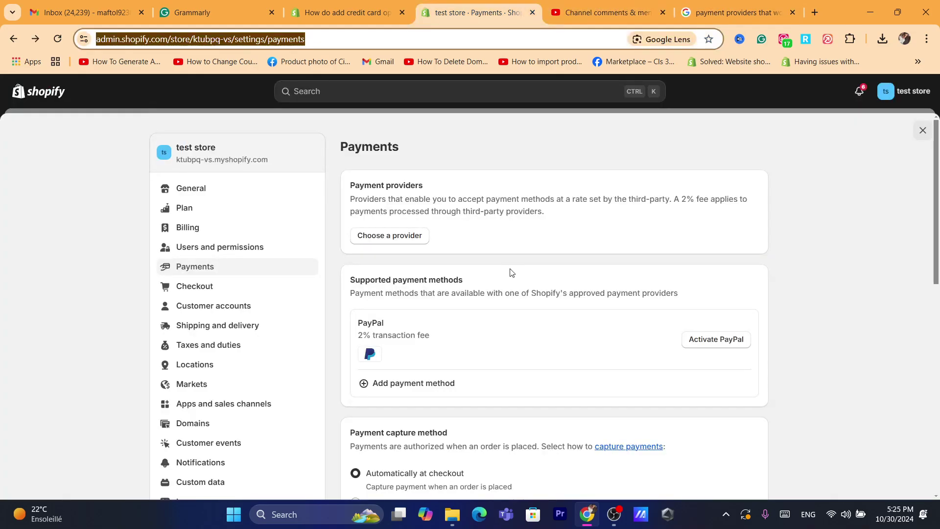
# Step: Review the 2% fee and Supported payment methods text, then activate PayPal Express Checkout
pyautogui.tripleClick(403, 337)
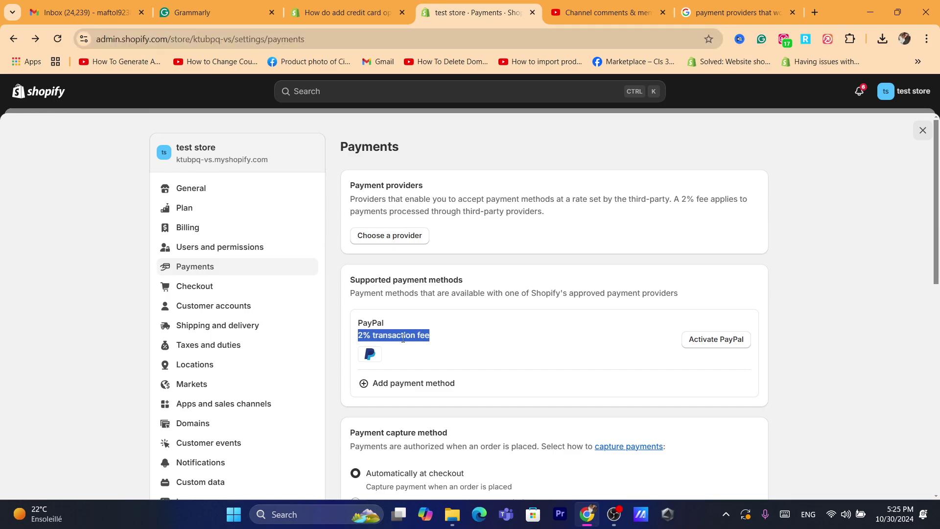
pyautogui.click(402, 296)
pyautogui.tripleClick(402, 297)
pyautogui.moveTo(402, 297); pyautogui.dragTo(487, 321)
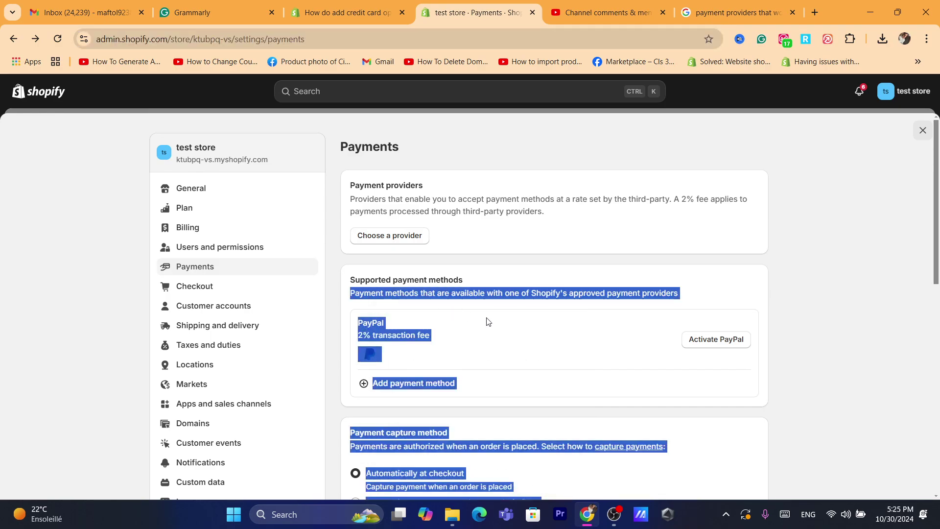
pyautogui.click(426, 282)
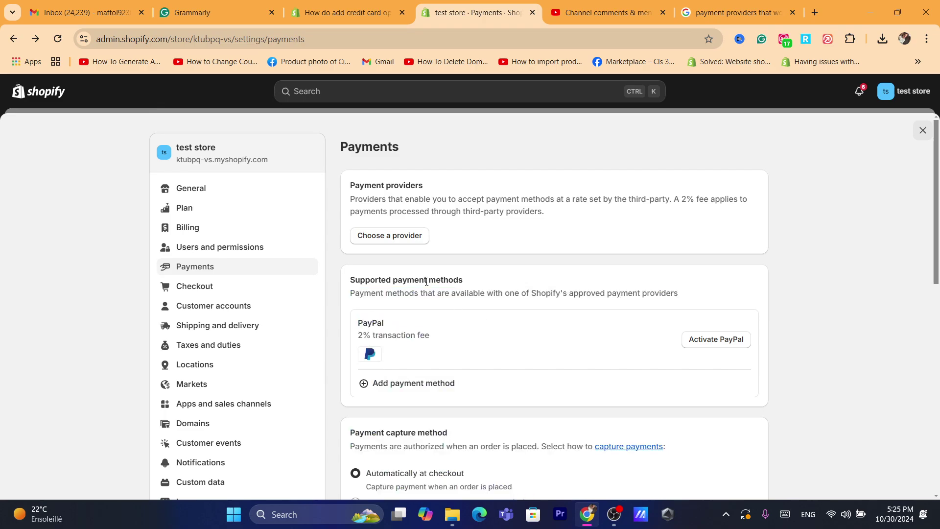
pyautogui.tripleClick(426, 282)
pyautogui.click(409, 291)
pyautogui.doubleClick(406, 293)
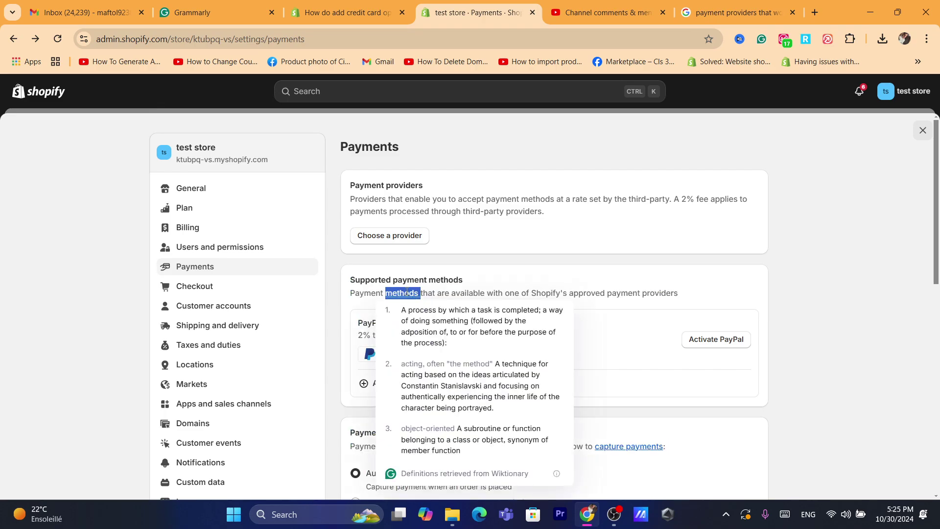
pyautogui.click(734, 339)
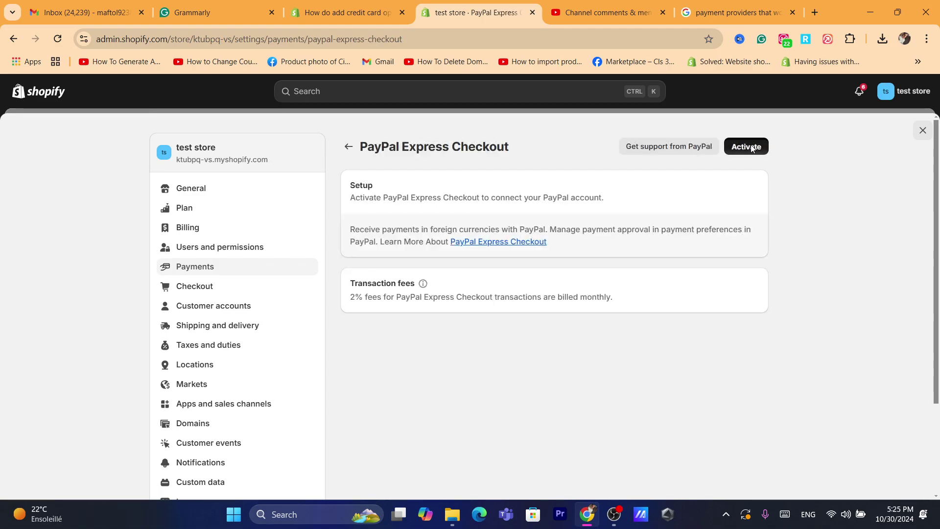
# Step: Start activating PayPal Express Checkout, then return to its settings in the Shopify tab
pyautogui.click(751, 147)
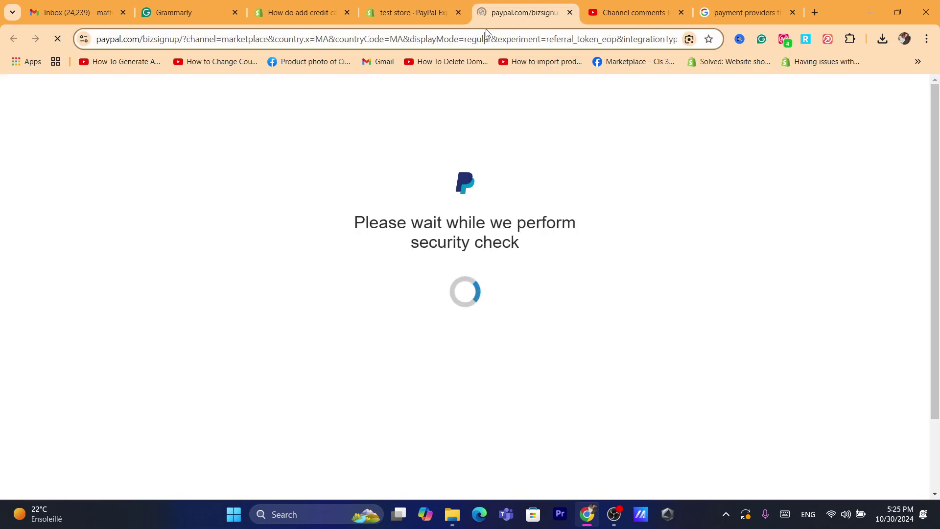
pyautogui.click(487, 32)
pyautogui.write('shopify.com')
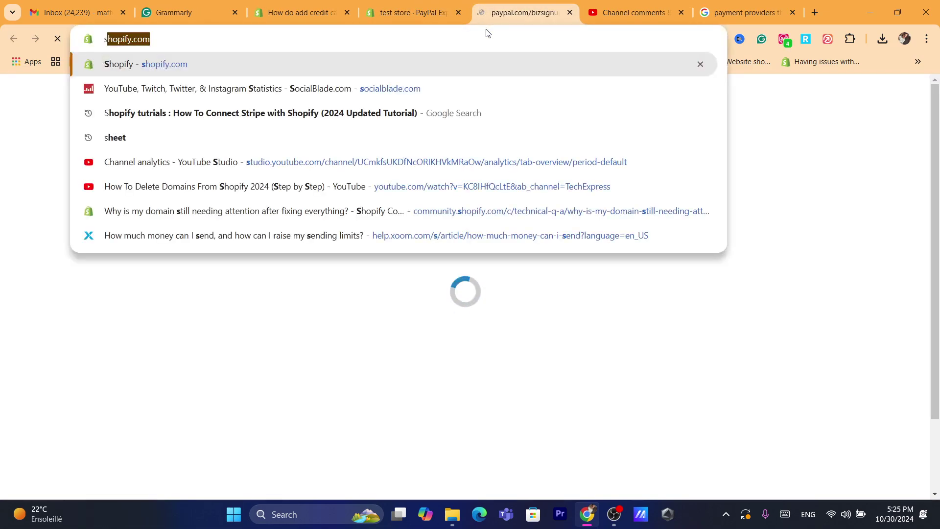
pyautogui.click(405, 4)
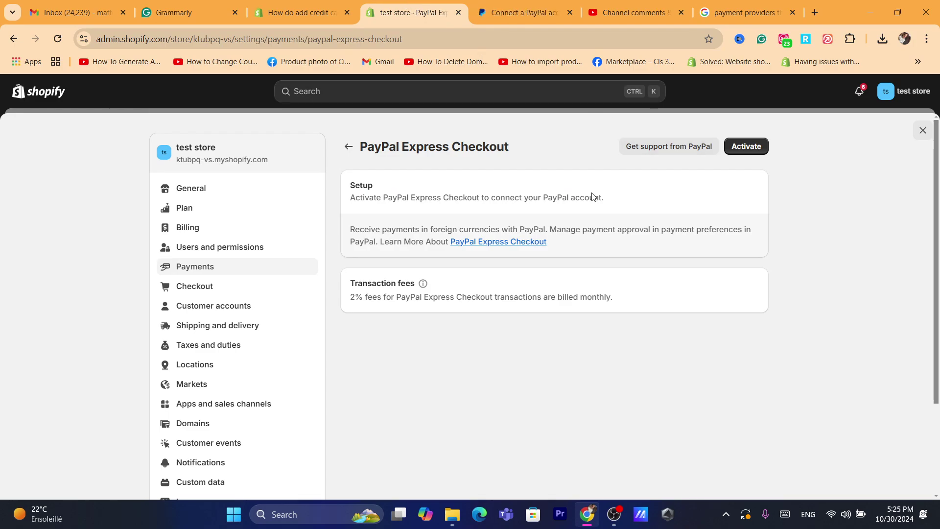
# Step: Go back to Payments, browse the third-party providers list, then return to the Google results
pyautogui.click(348, 147)
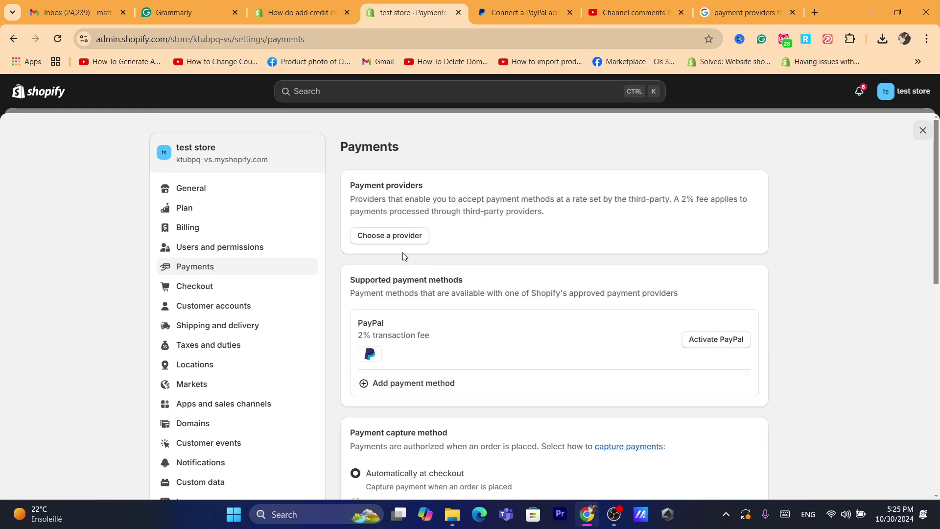
pyautogui.click(390, 238)
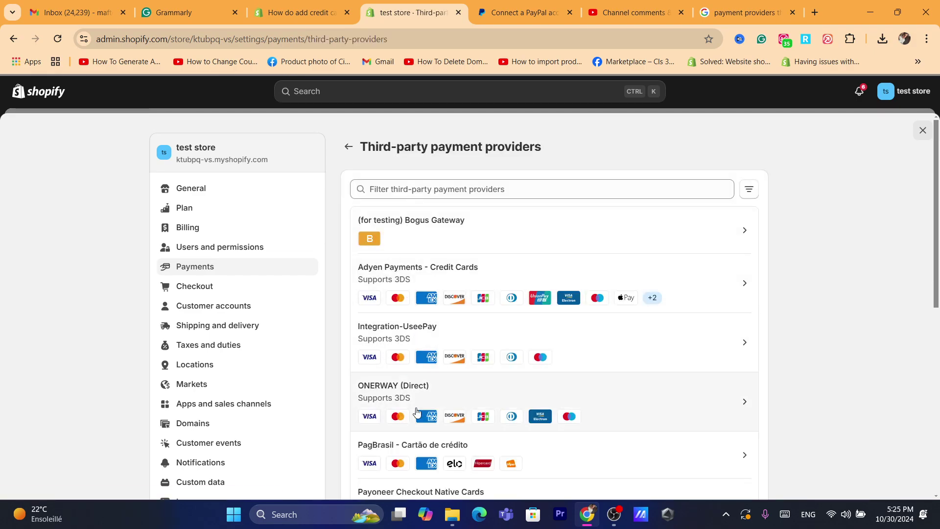
pyautogui.click(744, 6)
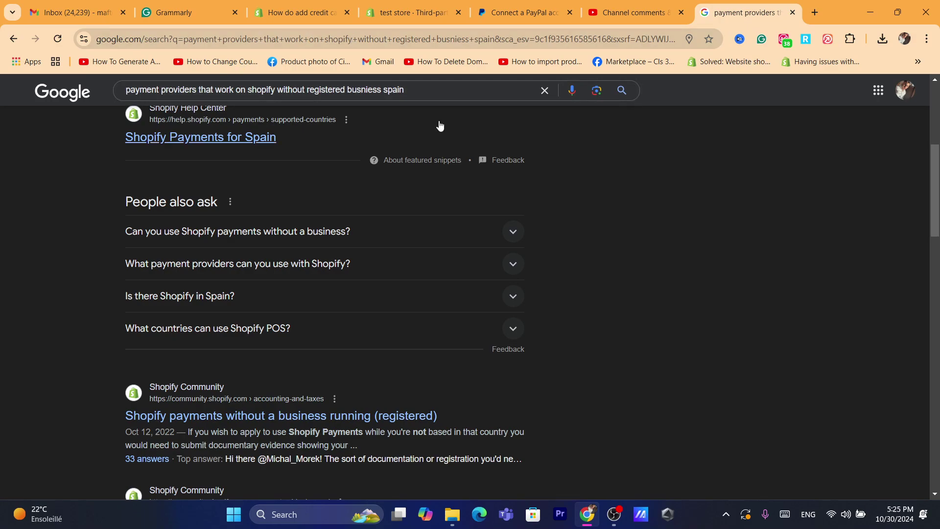
# Step: Rerun the search with 'spain' removed and review the PayPal and Stripe suggestions
pyautogui.doubleClick(391, 89)
pyautogui.press('BackSpace')
pyautogui.press('Return')
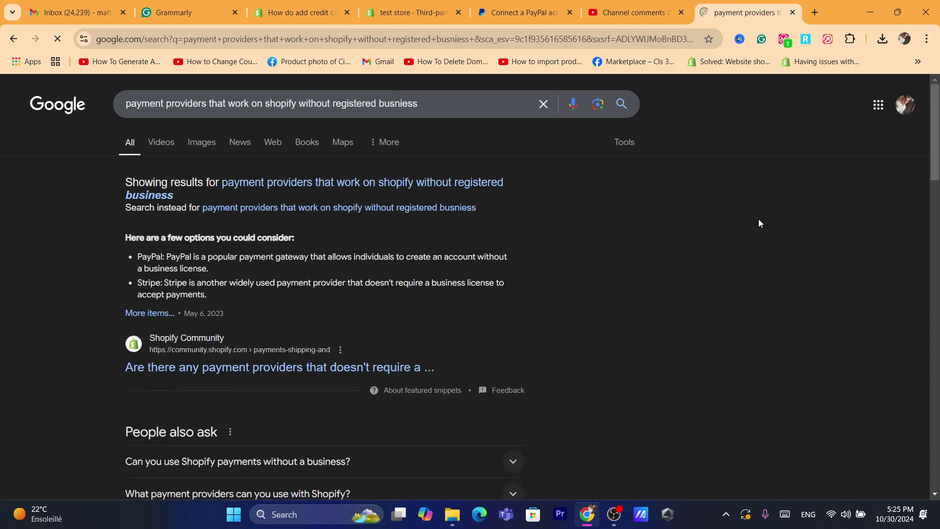
pyautogui.doubleClick(147, 258)
pyautogui.click(434, 307)
pyautogui.tripleClick(227, 280)
# Step: Scroll the new results and select the query, including the misspelled word 'busniess'
pyautogui.click(293, 38)
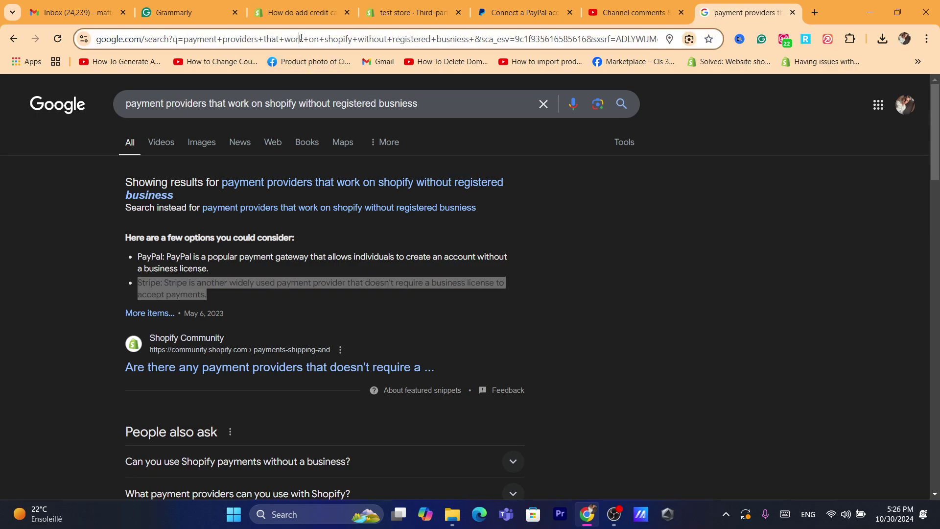
pyautogui.write('s')
pyautogui.click(606, 331)
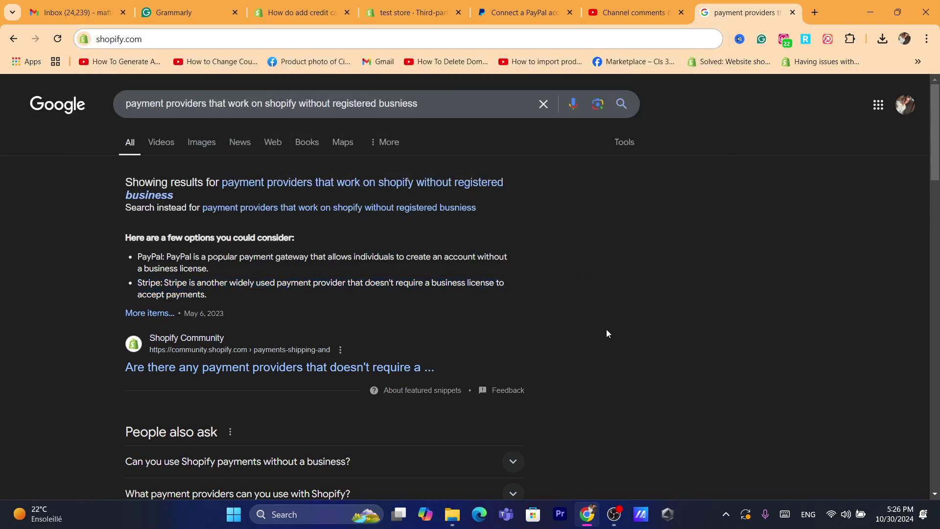
pyautogui.moveTo(938, 152); pyautogui.dragTo(937, 240)
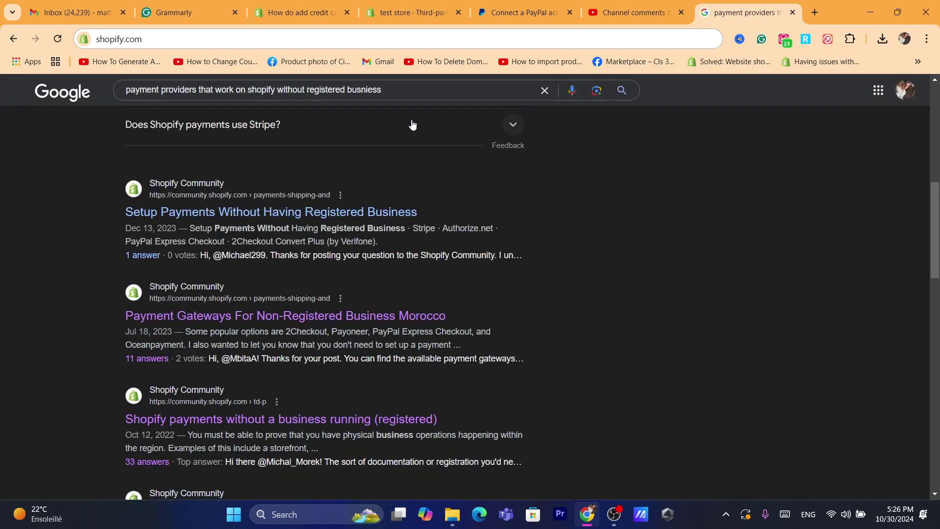
pyautogui.doubleClick(382, 91)
pyautogui.click(383, 98)
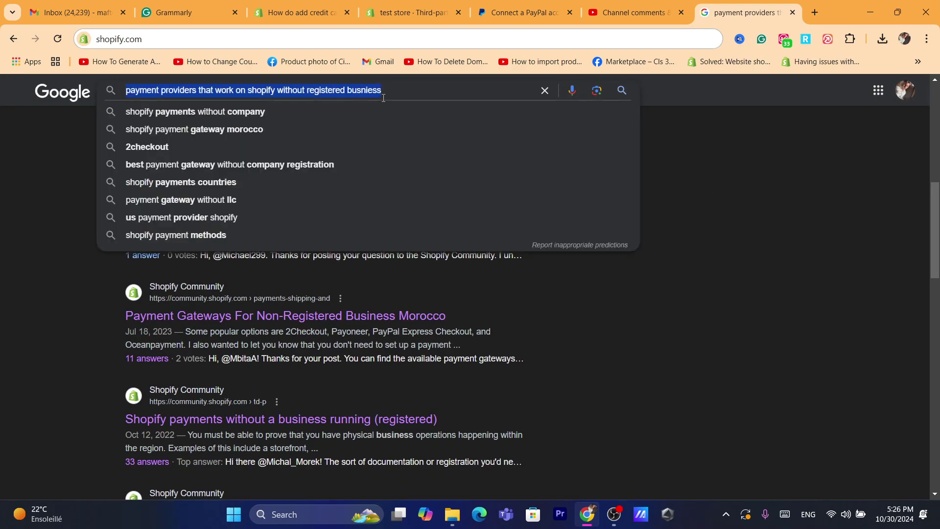